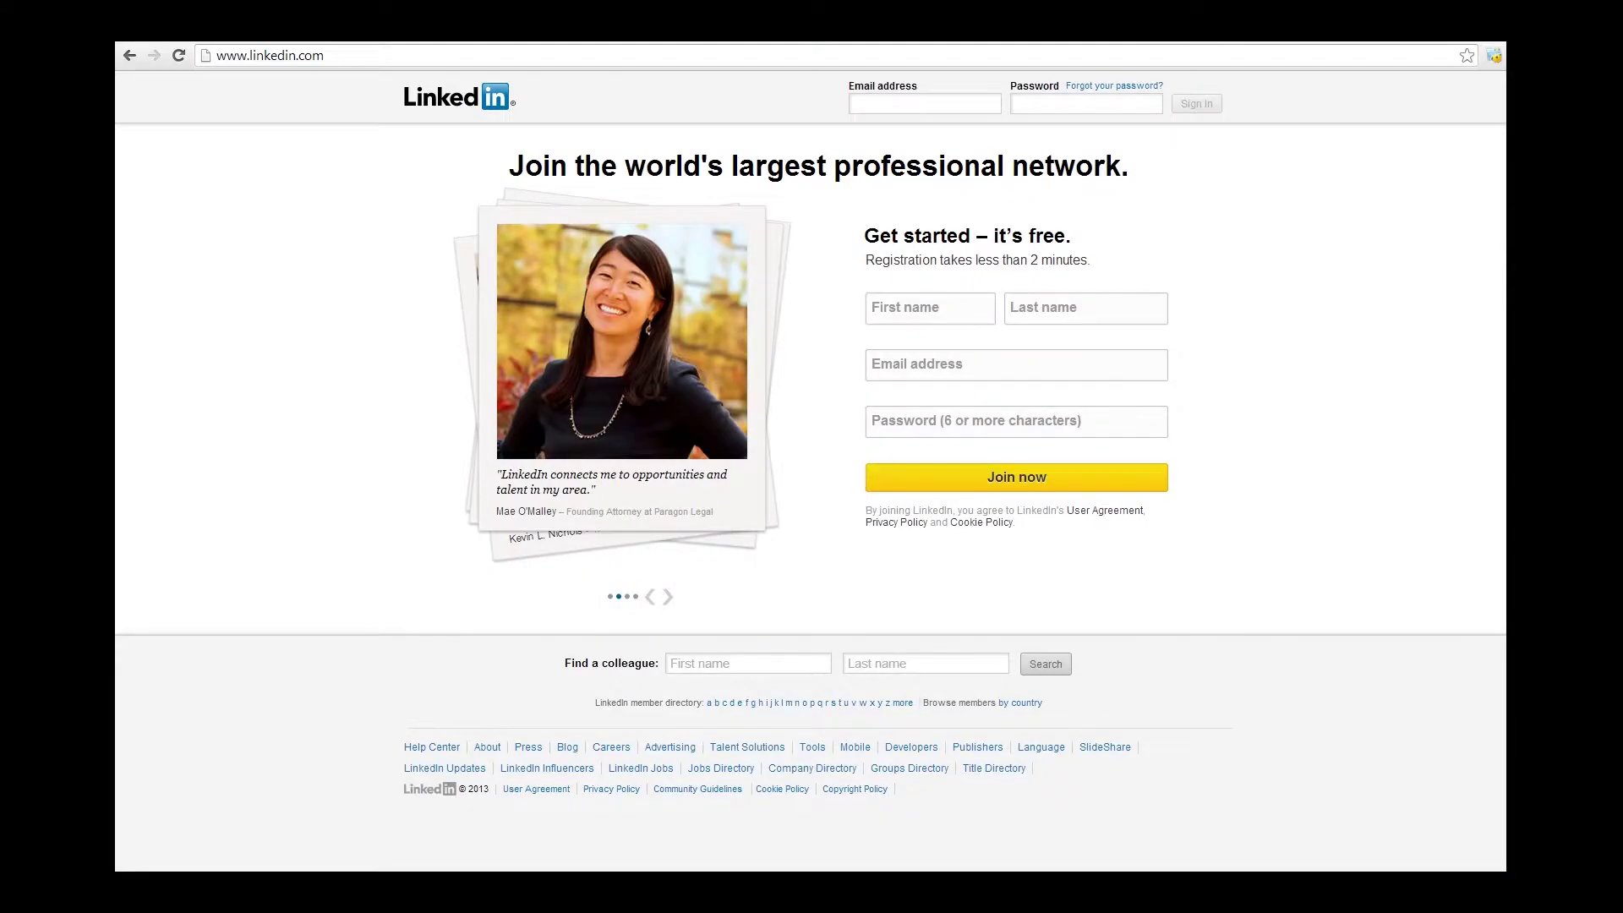
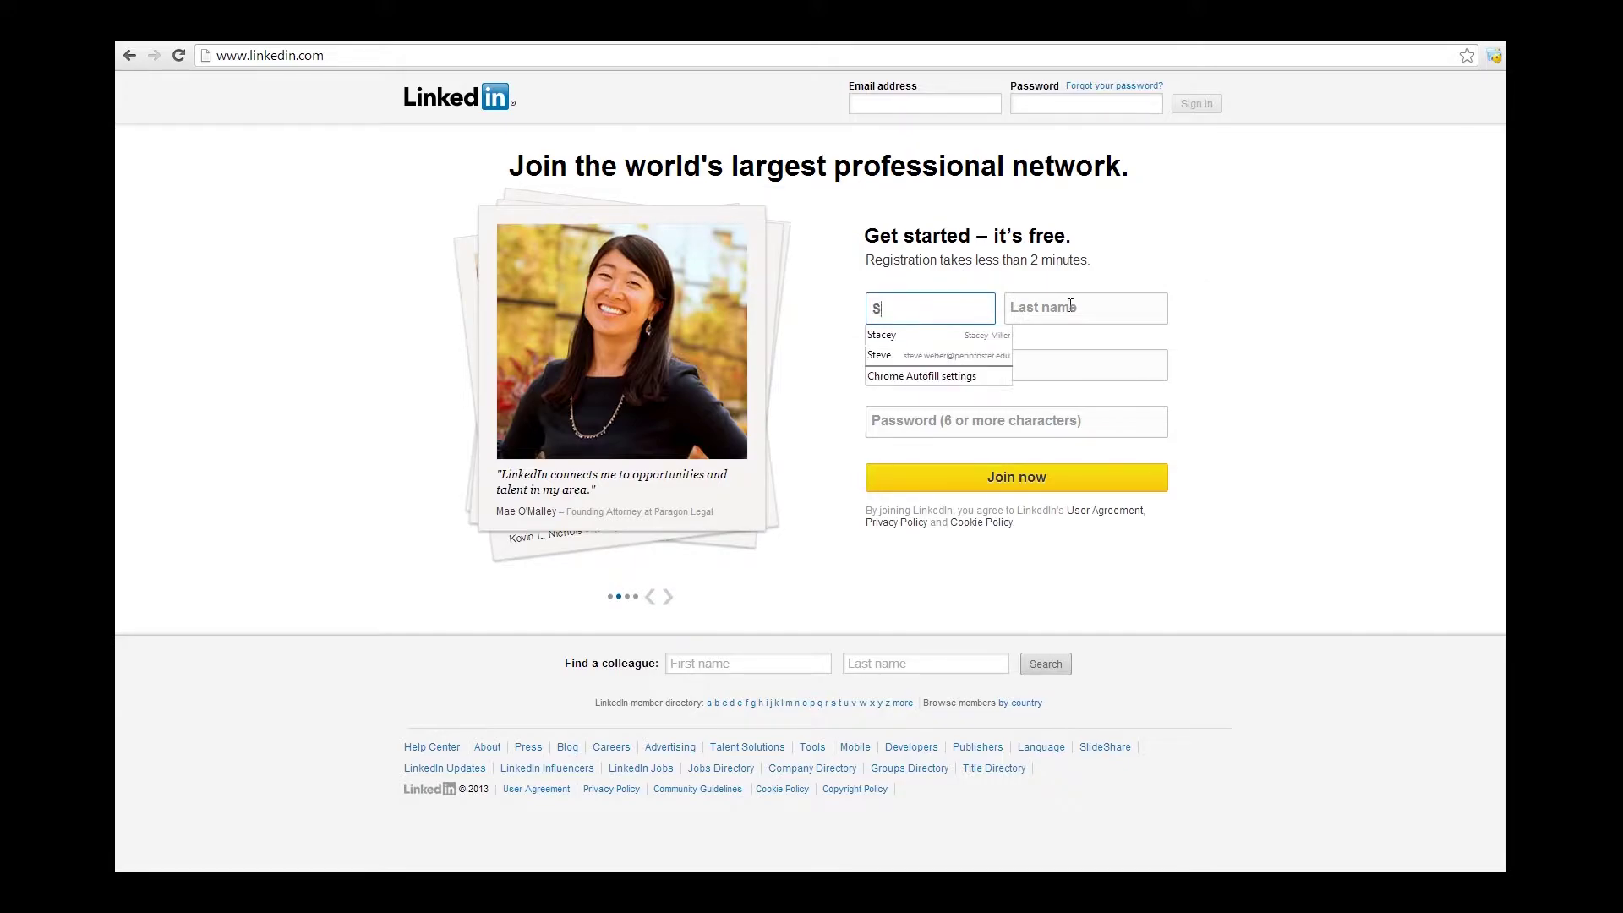
Fill the Join now form with the user's first name, last name, e-mail address and a password.
{"action": "left_click", "coordinate": [1070, 305]}
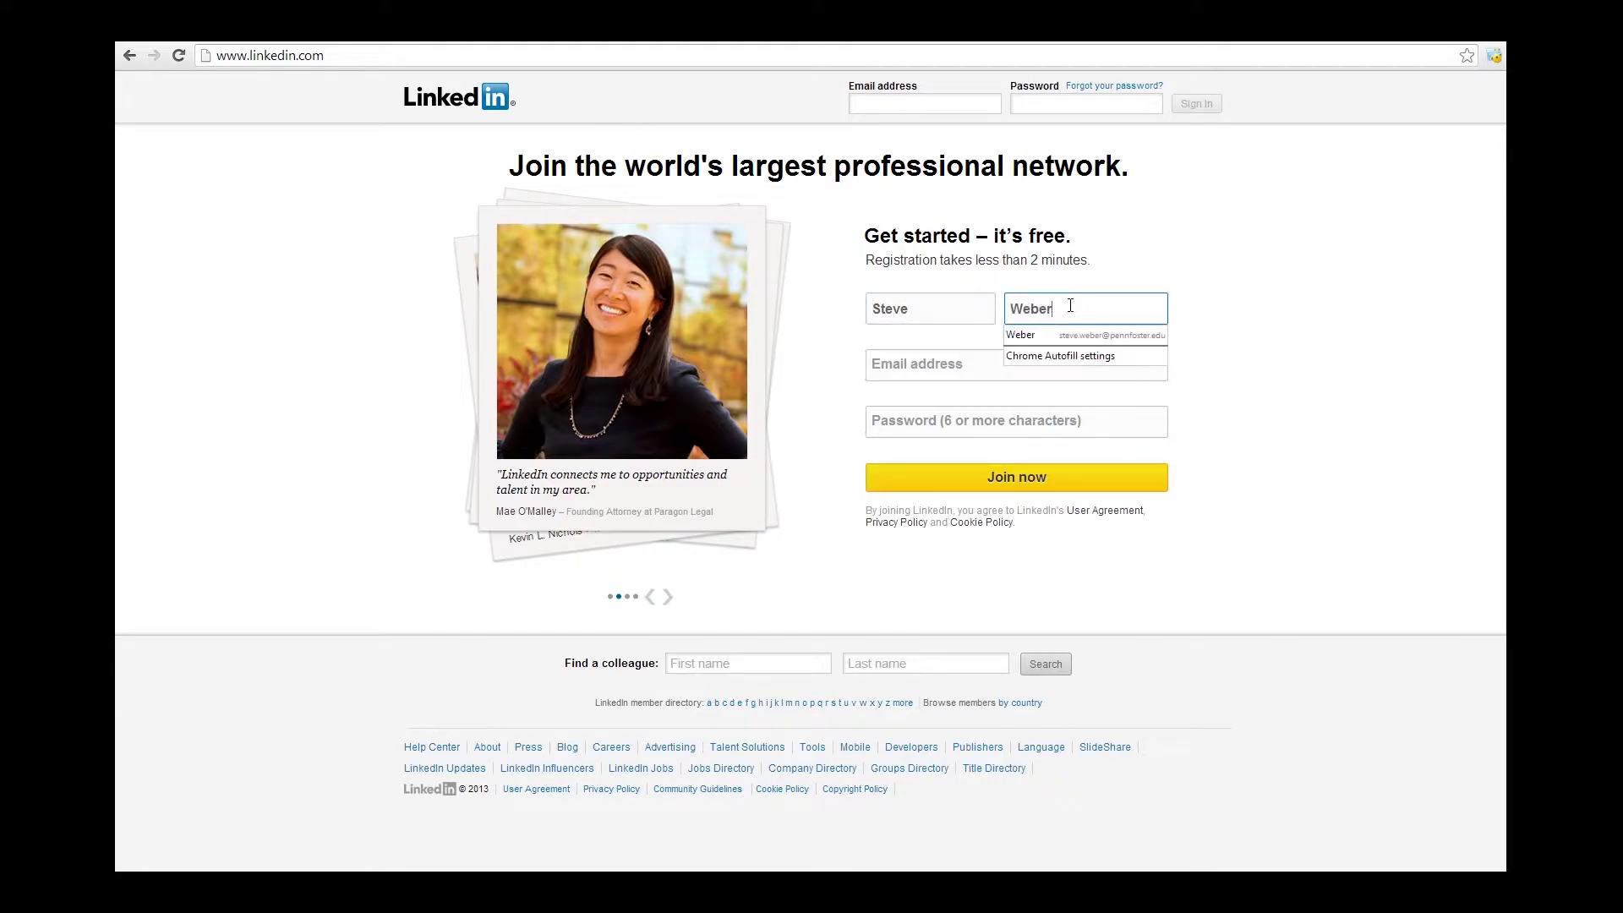
{"action": "key", "text": "Tab"}
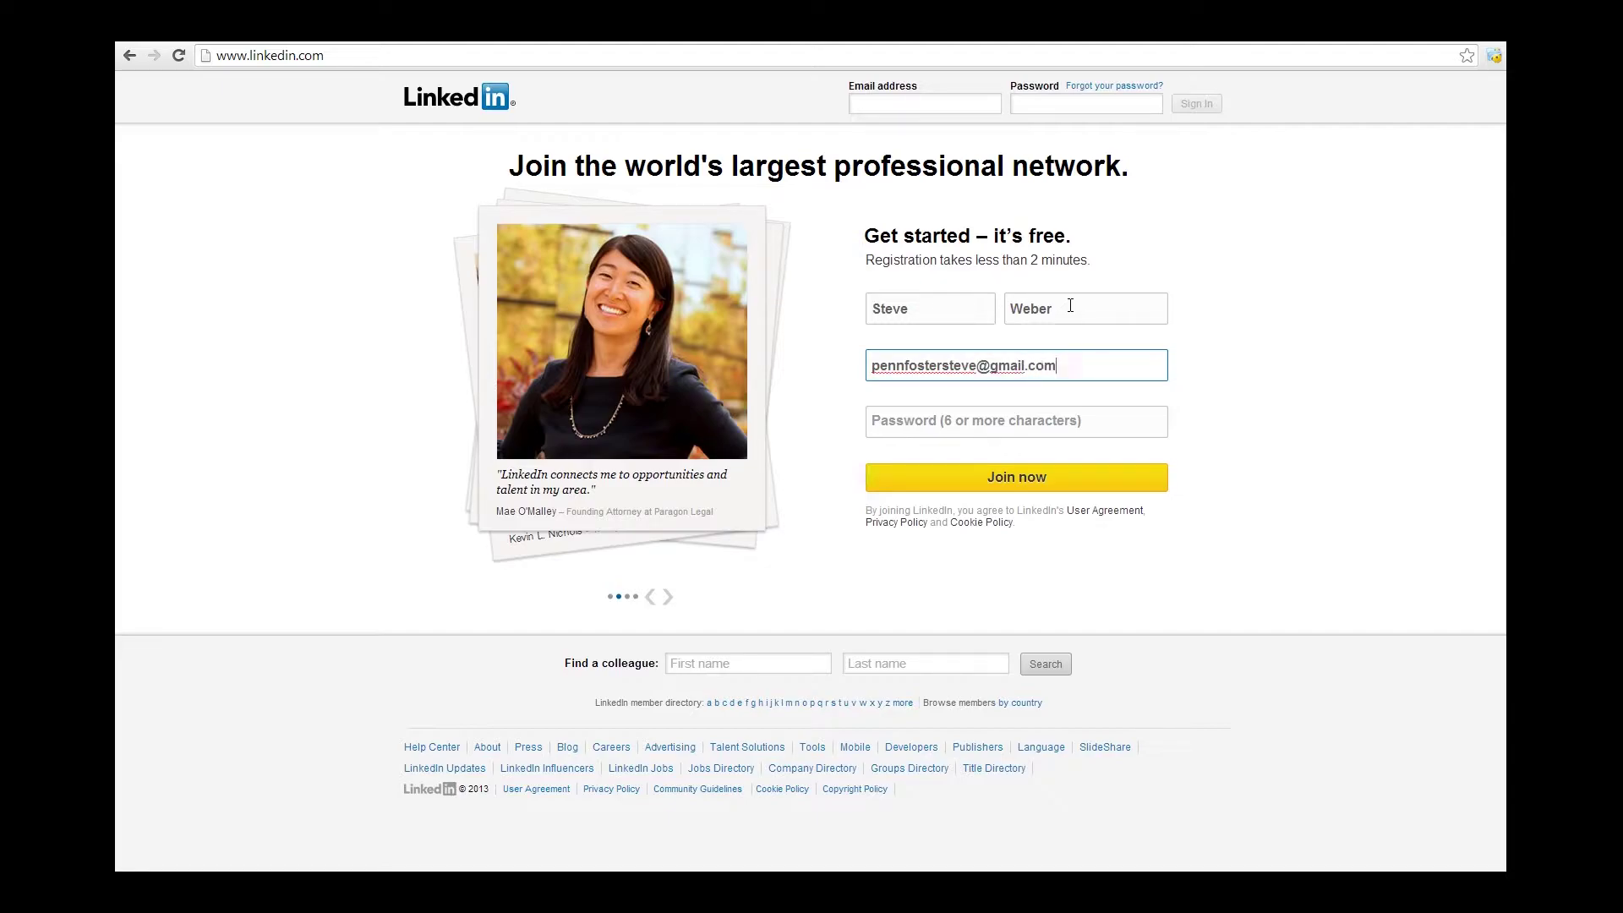
{"action": "key", "text": "Tab"}
{"action": "type", "text": "p"}
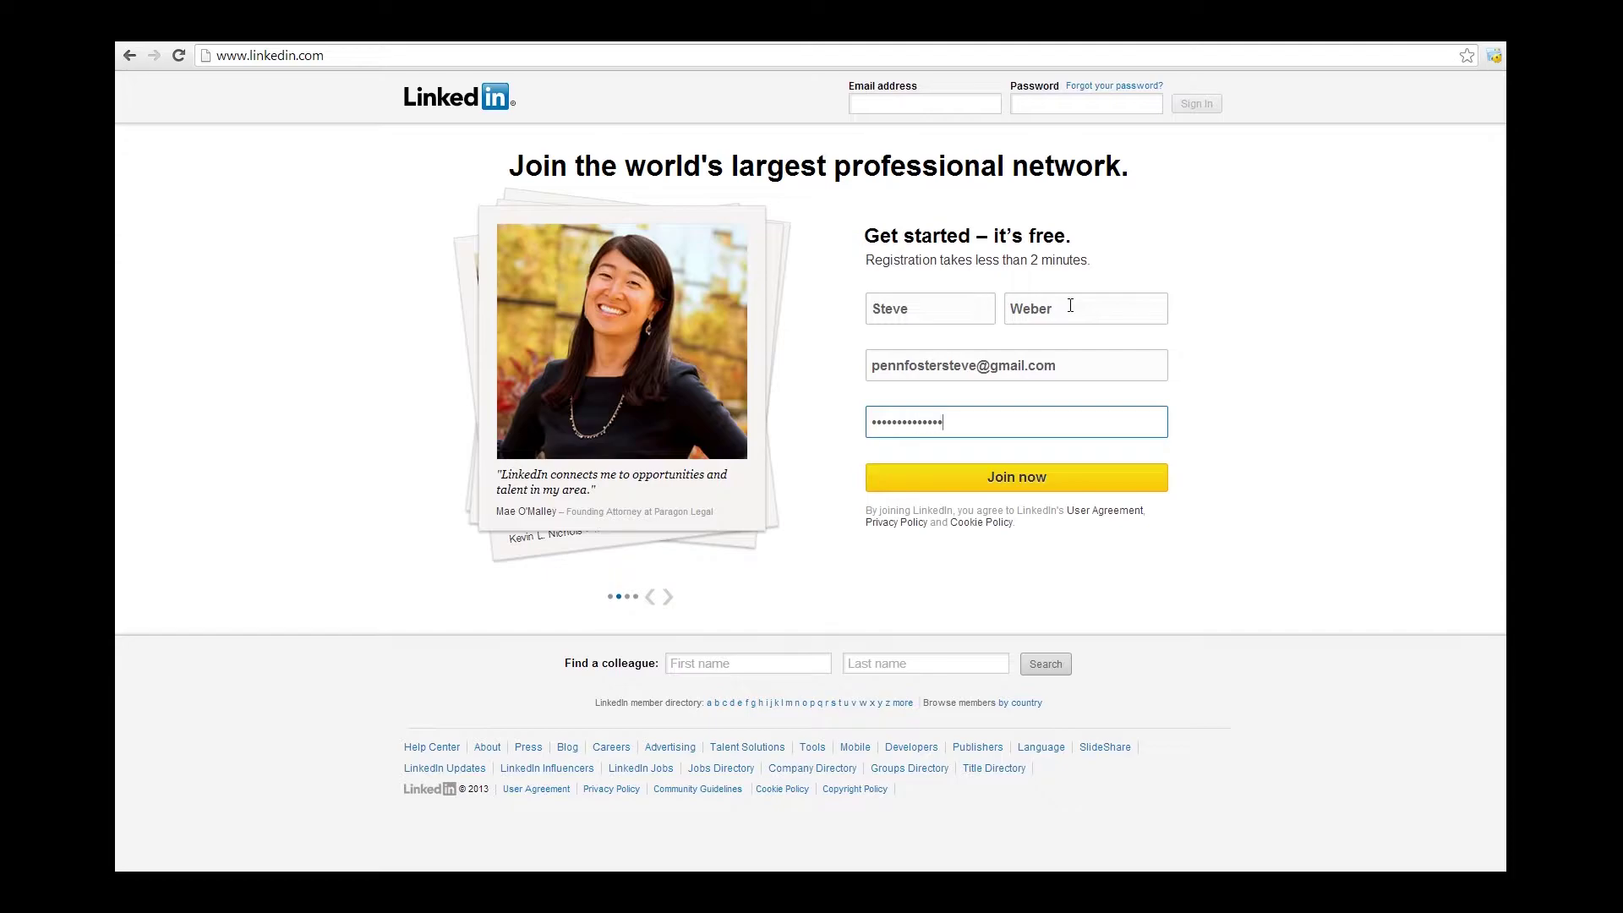
Join and enter ZIP code 18612, job title Social Media Content Manager and company Penn Foster.
{"action": "left_click", "coordinate": [1063, 483]}
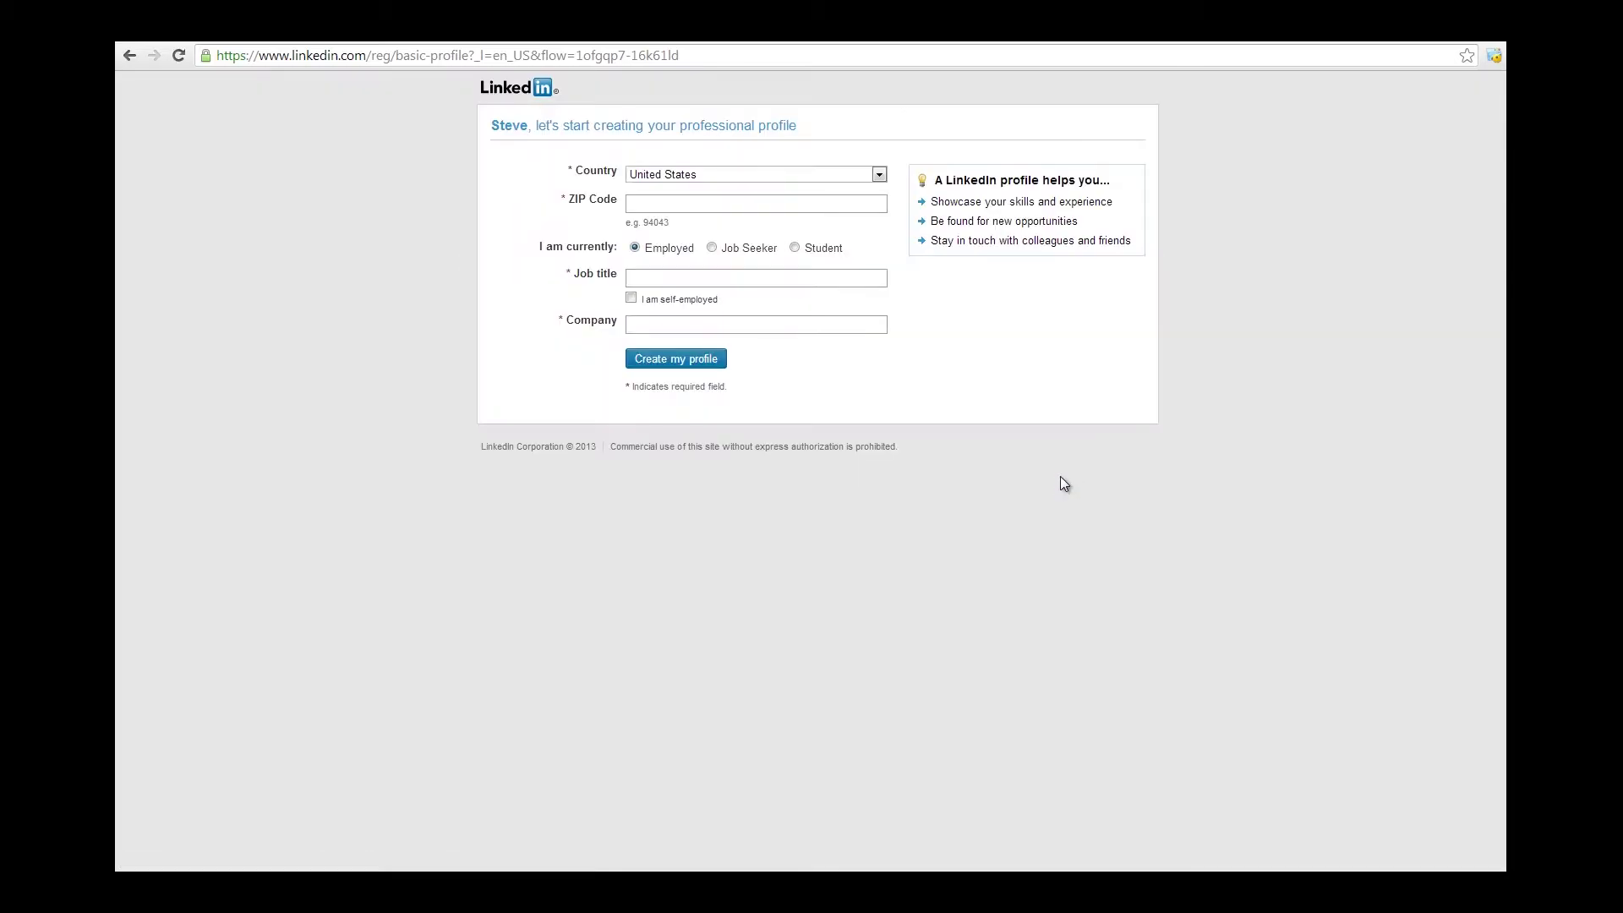
{"action": "left_click", "coordinate": [700, 207]}
{"action": "type", "text": "18612"}
{"action": "left_click", "coordinate": [691, 216]}
{"action": "key", "text": "Tab"}
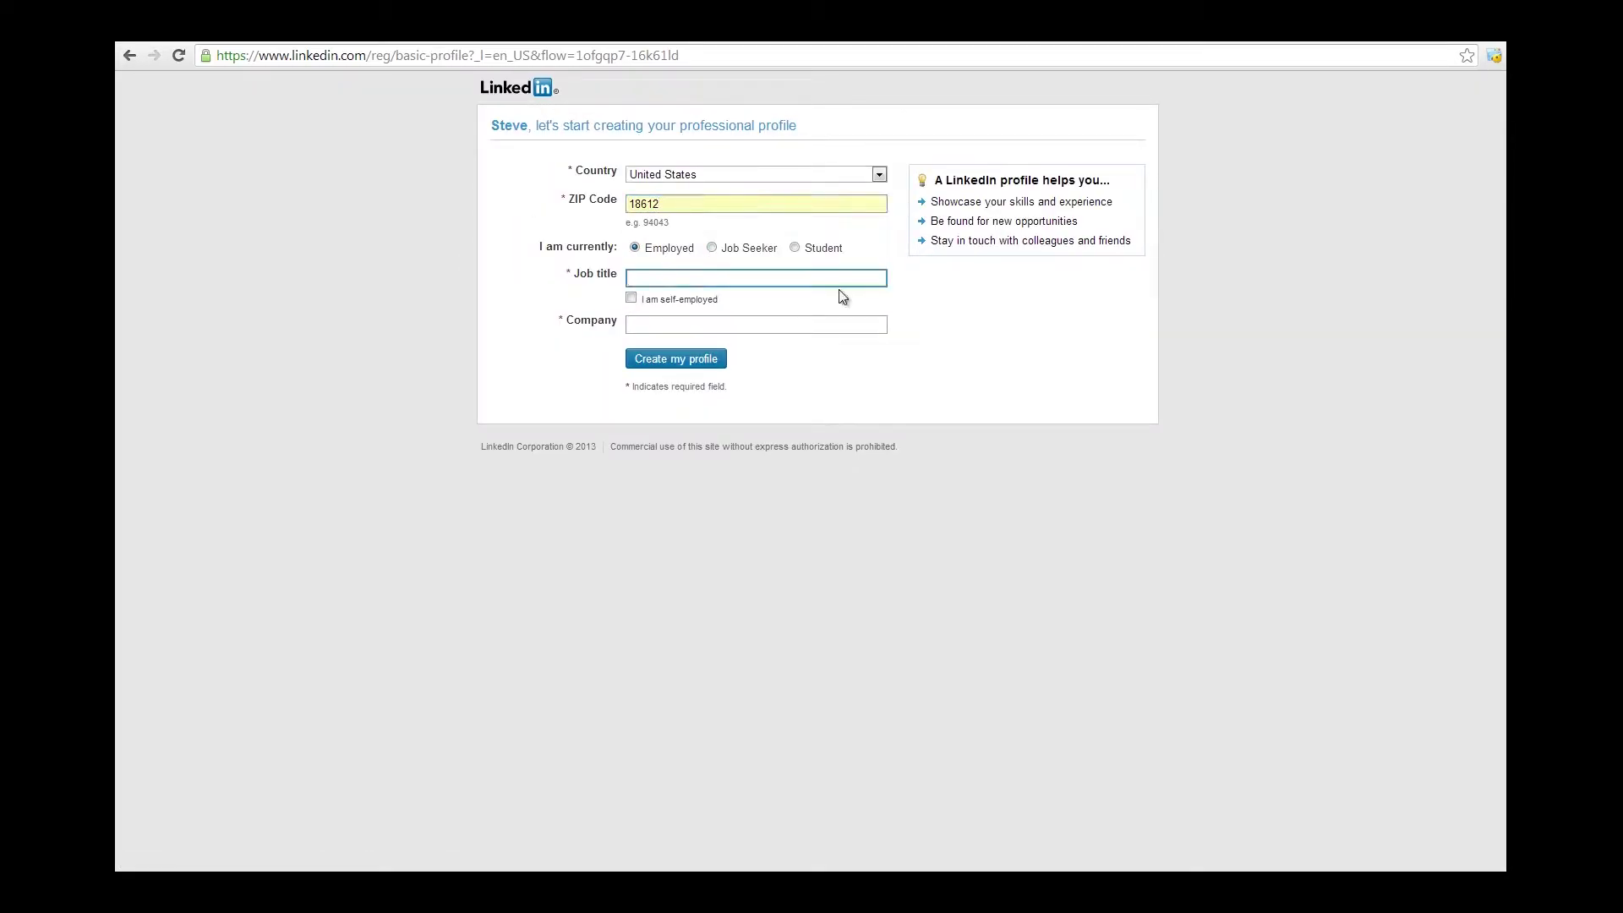
{"action": "type", "text": "Social Media Content Manager"}
{"action": "key", "text": "Tab"}
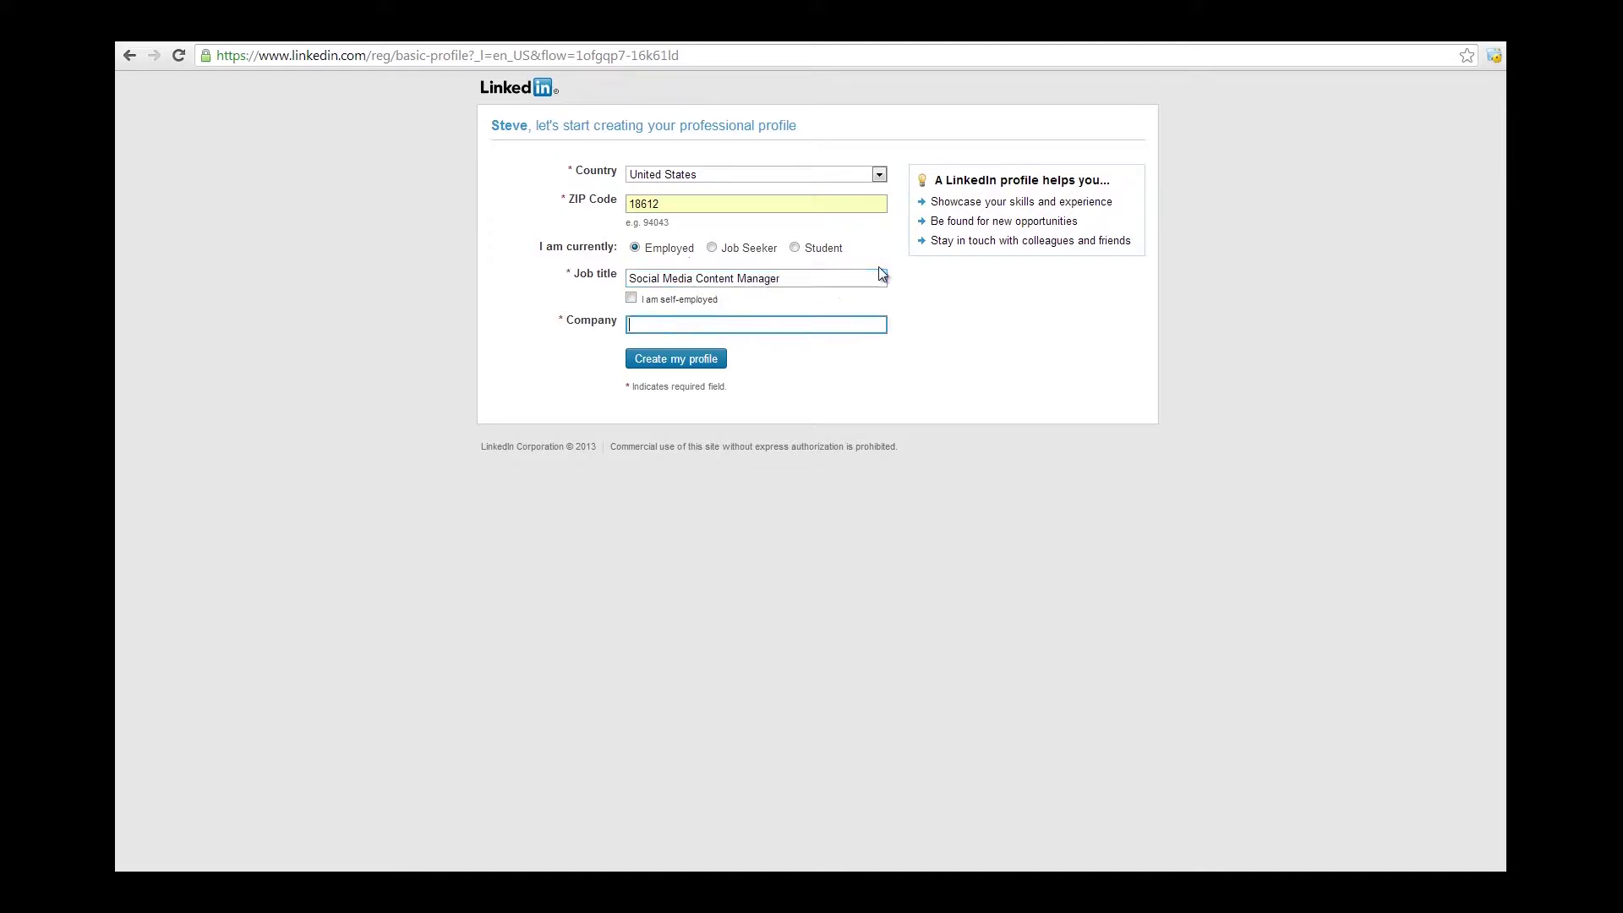
{"action": "type", "text": "Penn Foster"}
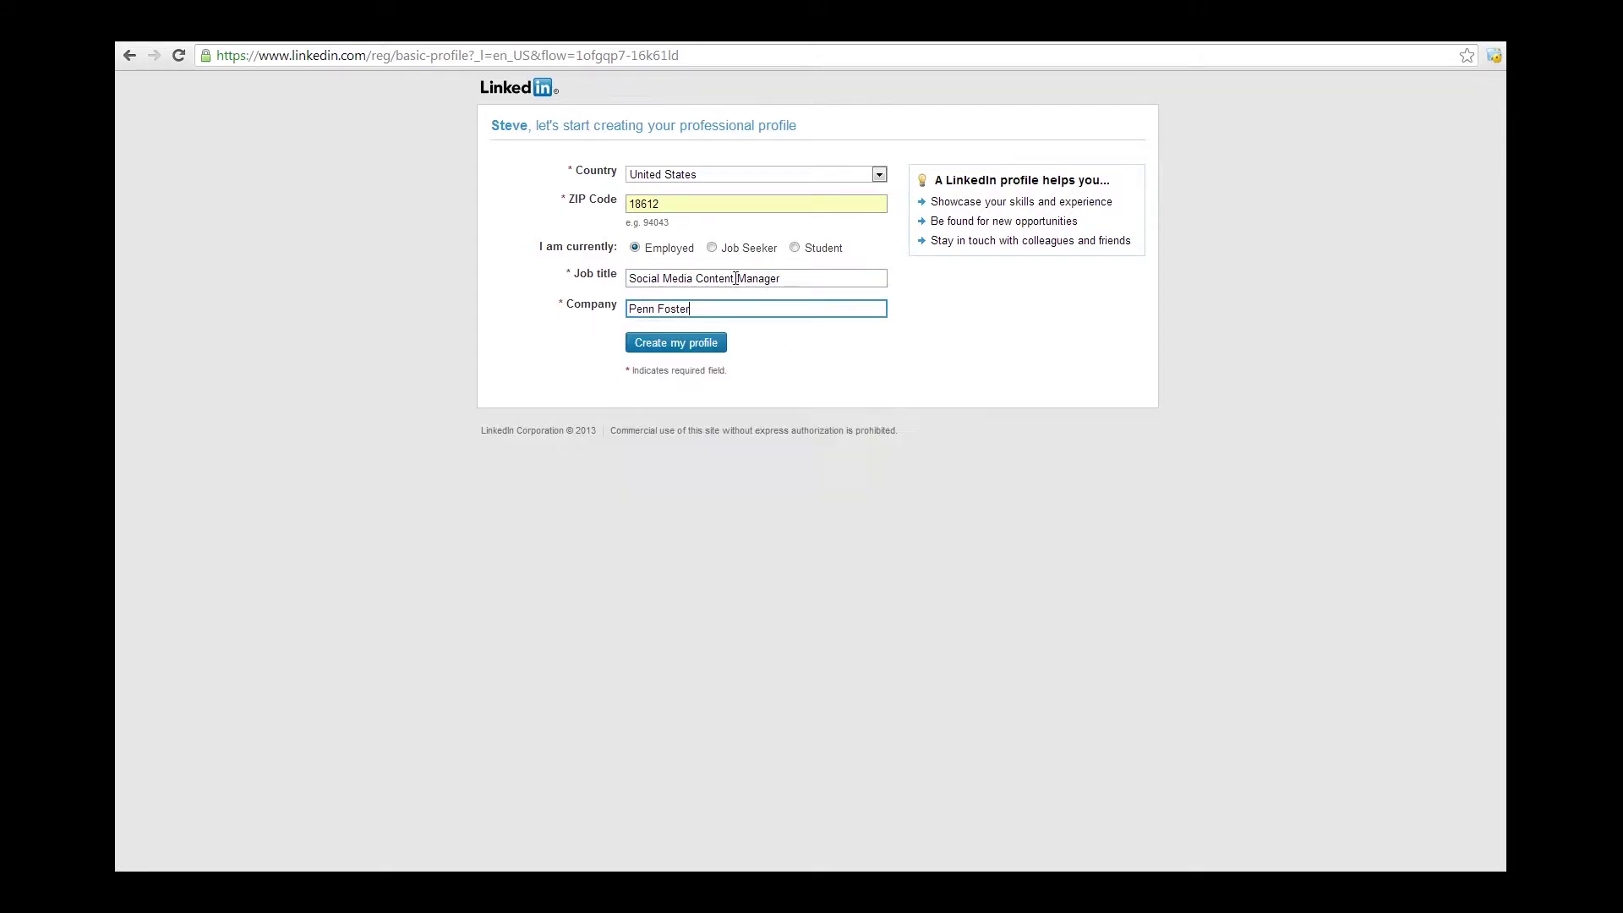
{"action": "left_click", "coordinate": [786, 348]}
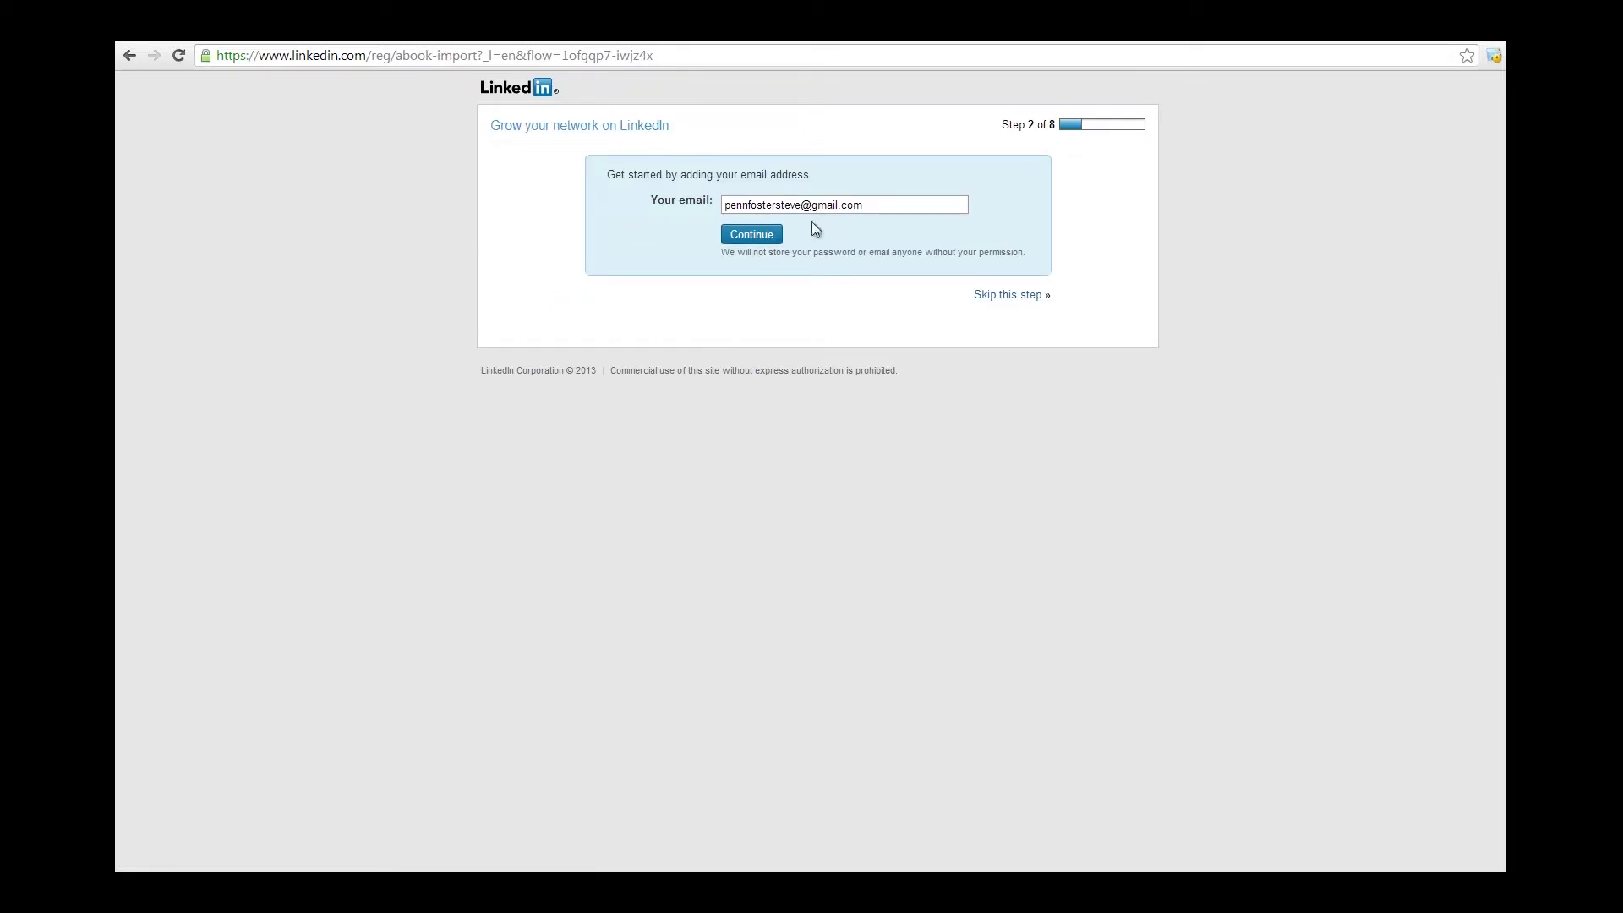
Skip connecting with found members, inviting e-mail contacts and the suggested people.
{"action": "left_click", "coordinate": [751, 235]}
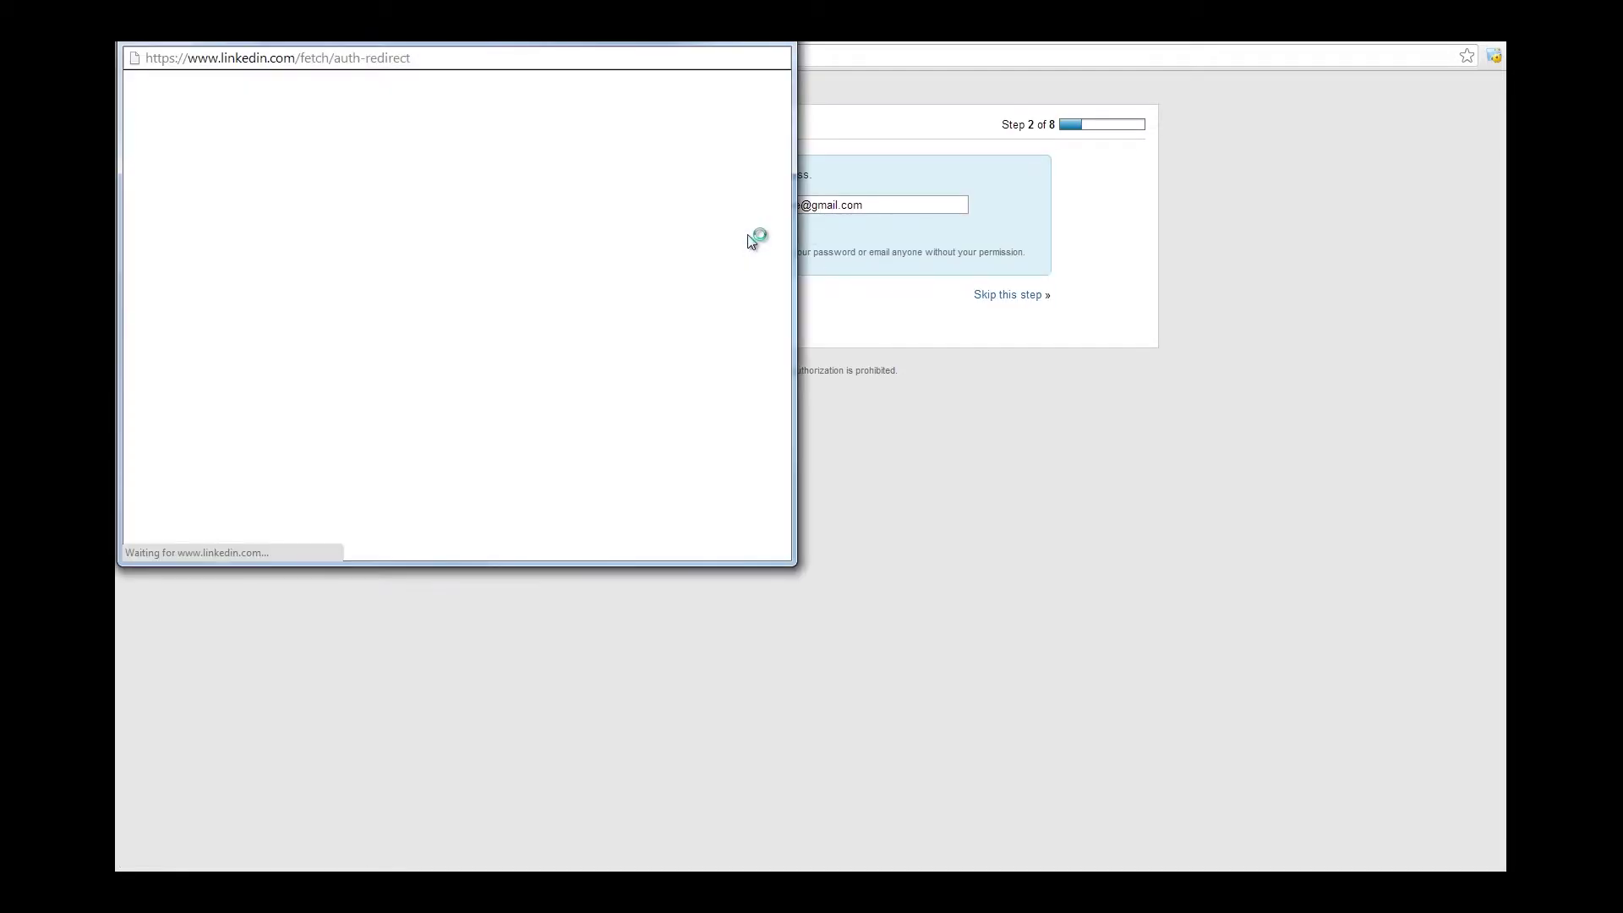
{"action": "left_click_drag", "start_coordinate": [648, 40], "coordinate": [651, 58]}
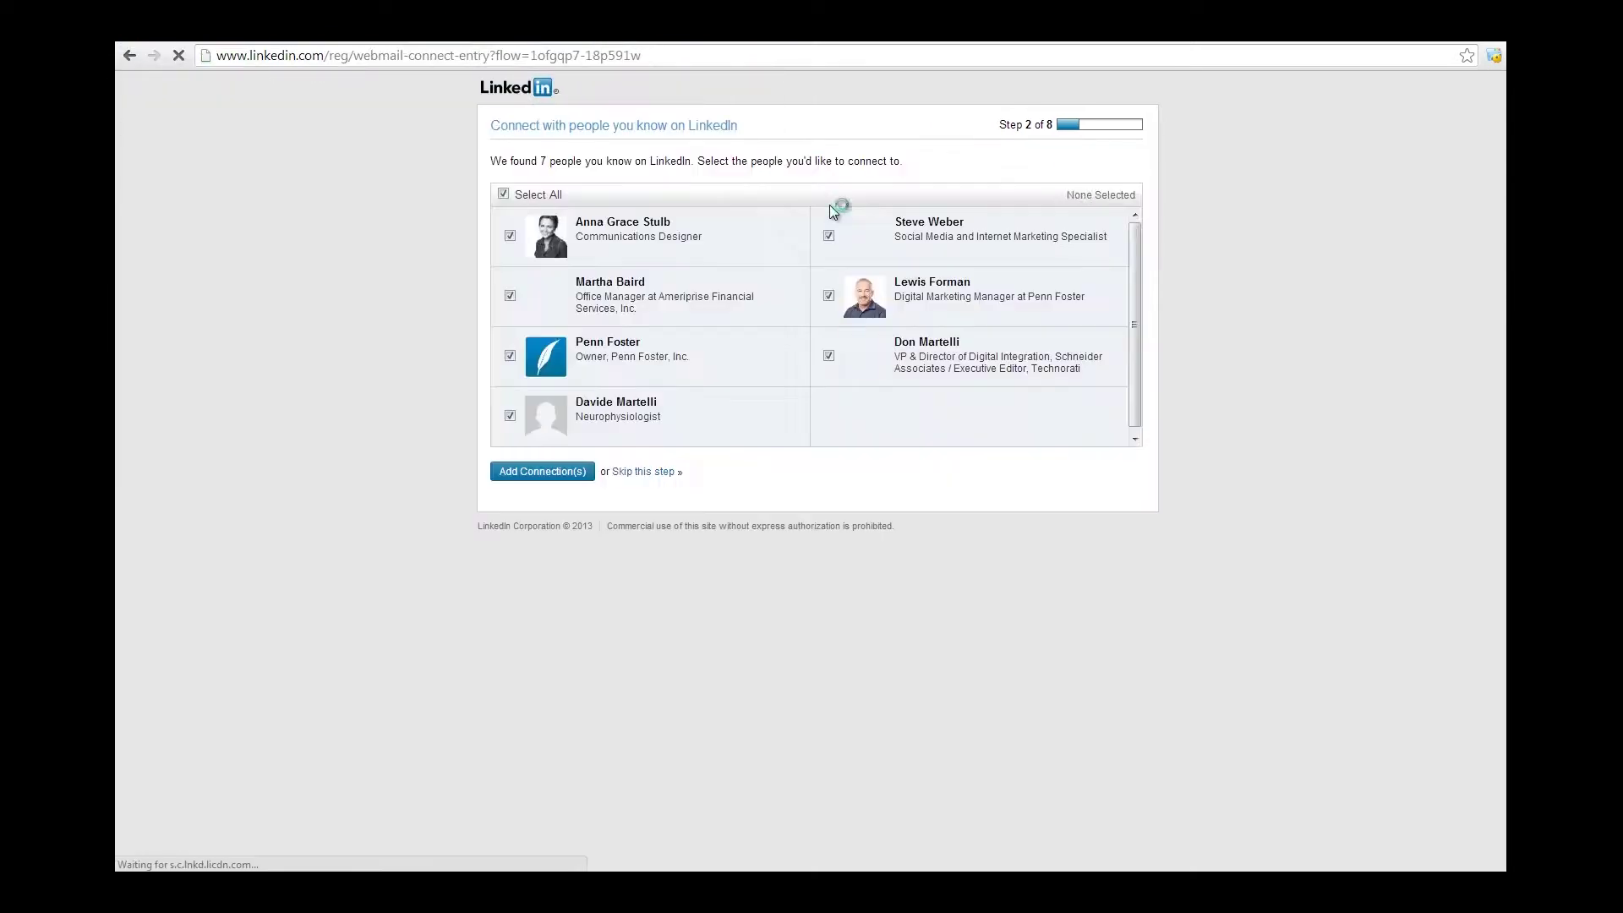
{"action": "left_click", "coordinate": [639, 475]}
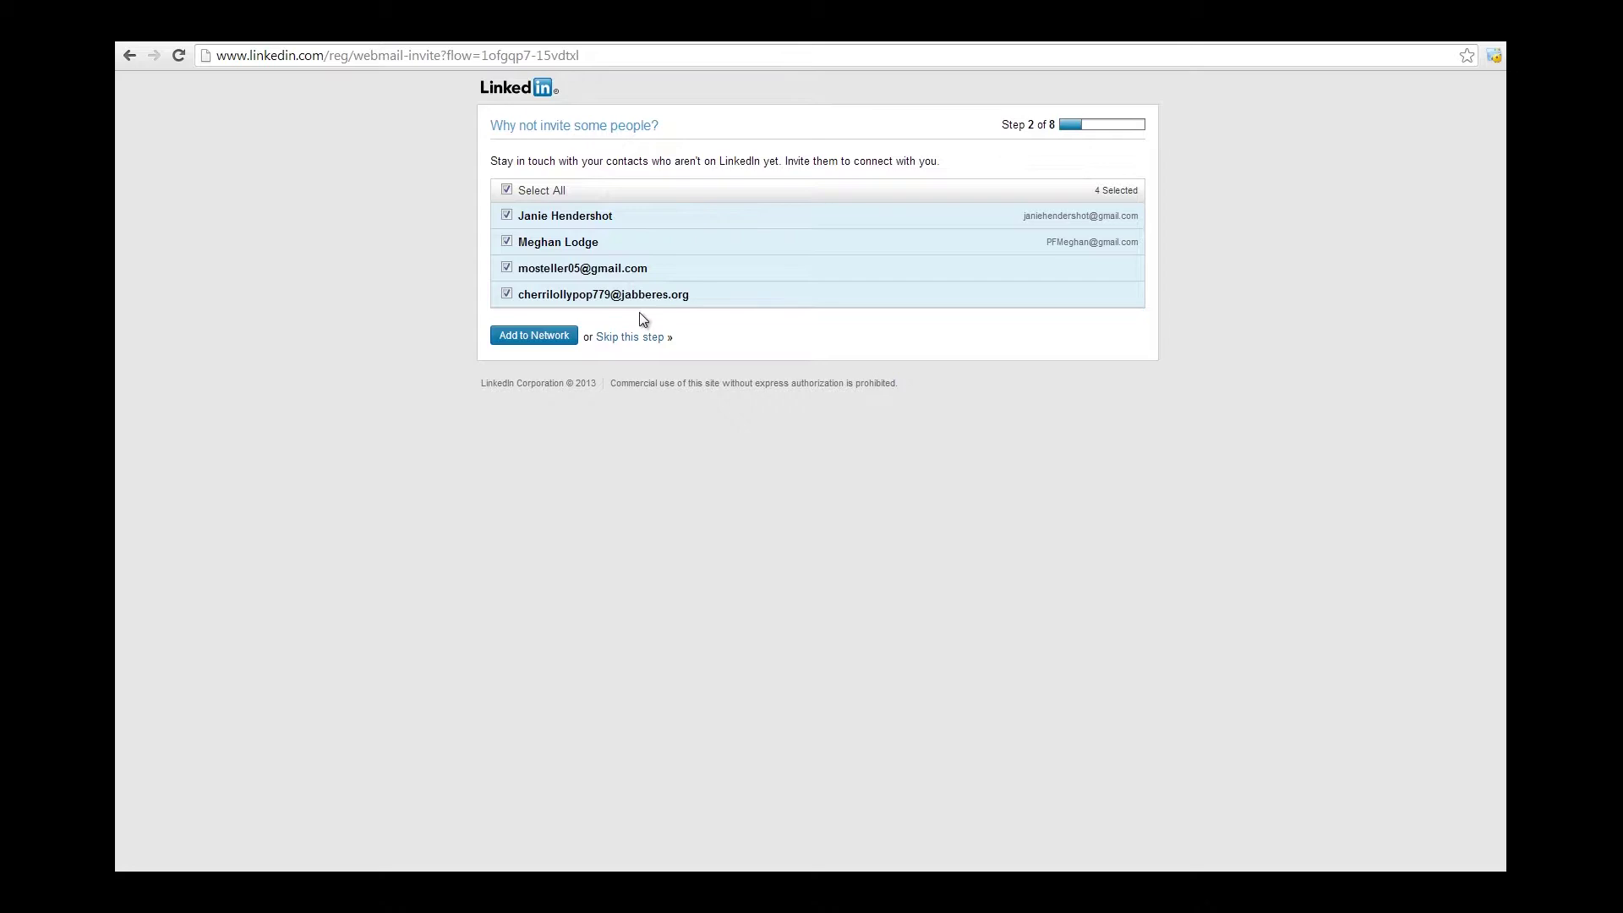
{"action": "left_click", "coordinate": [641, 337]}
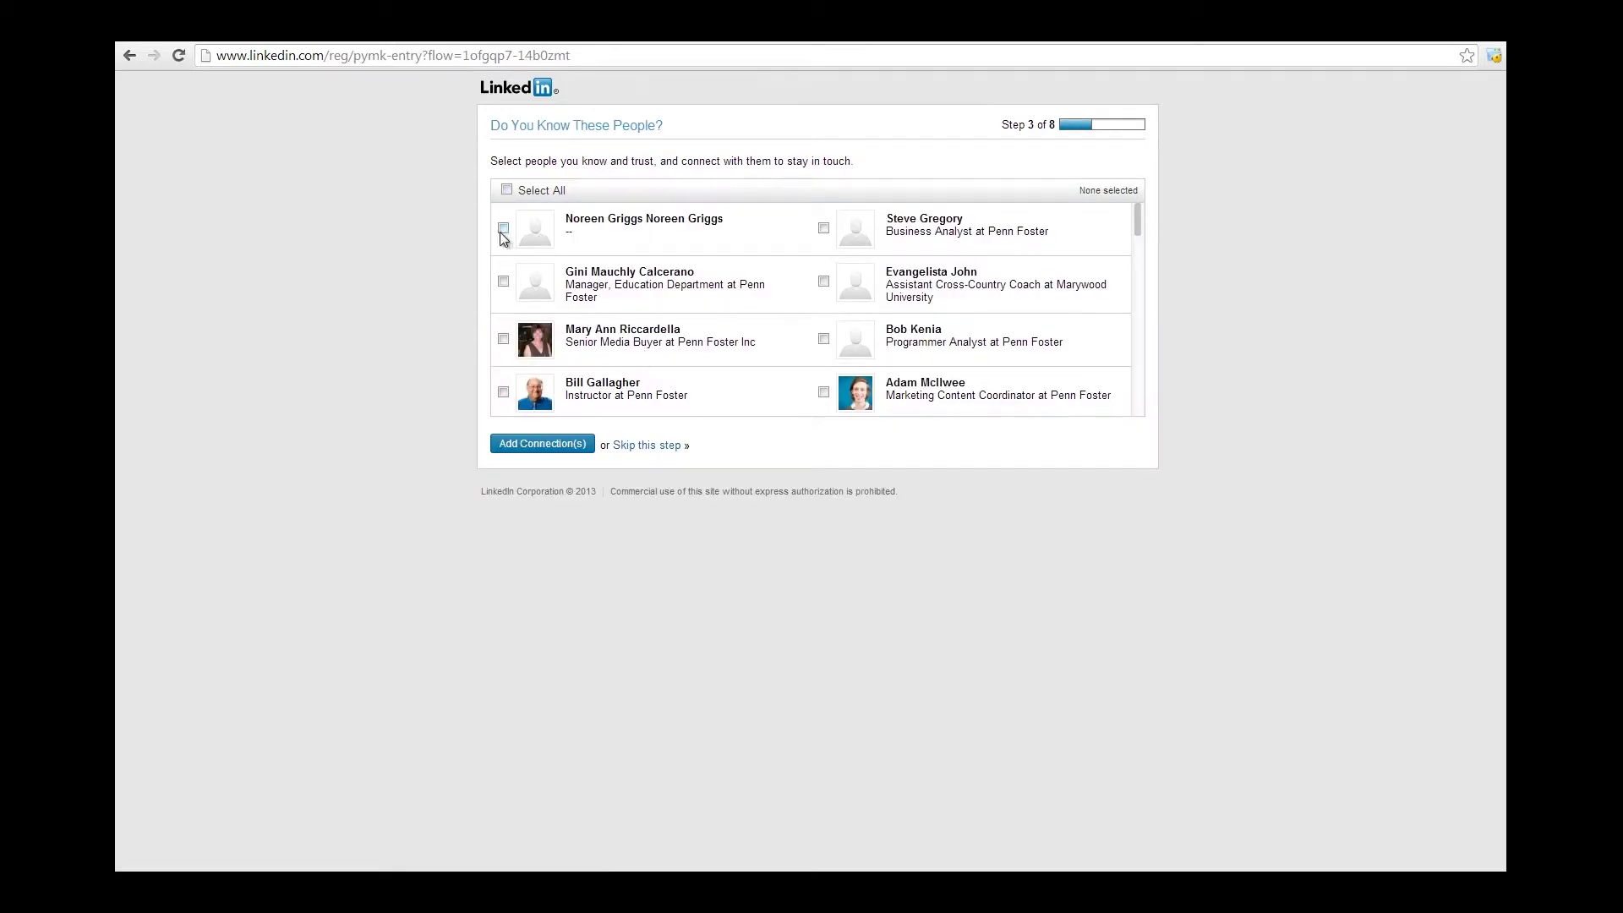
{"action": "left_click", "coordinate": [526, 445]}
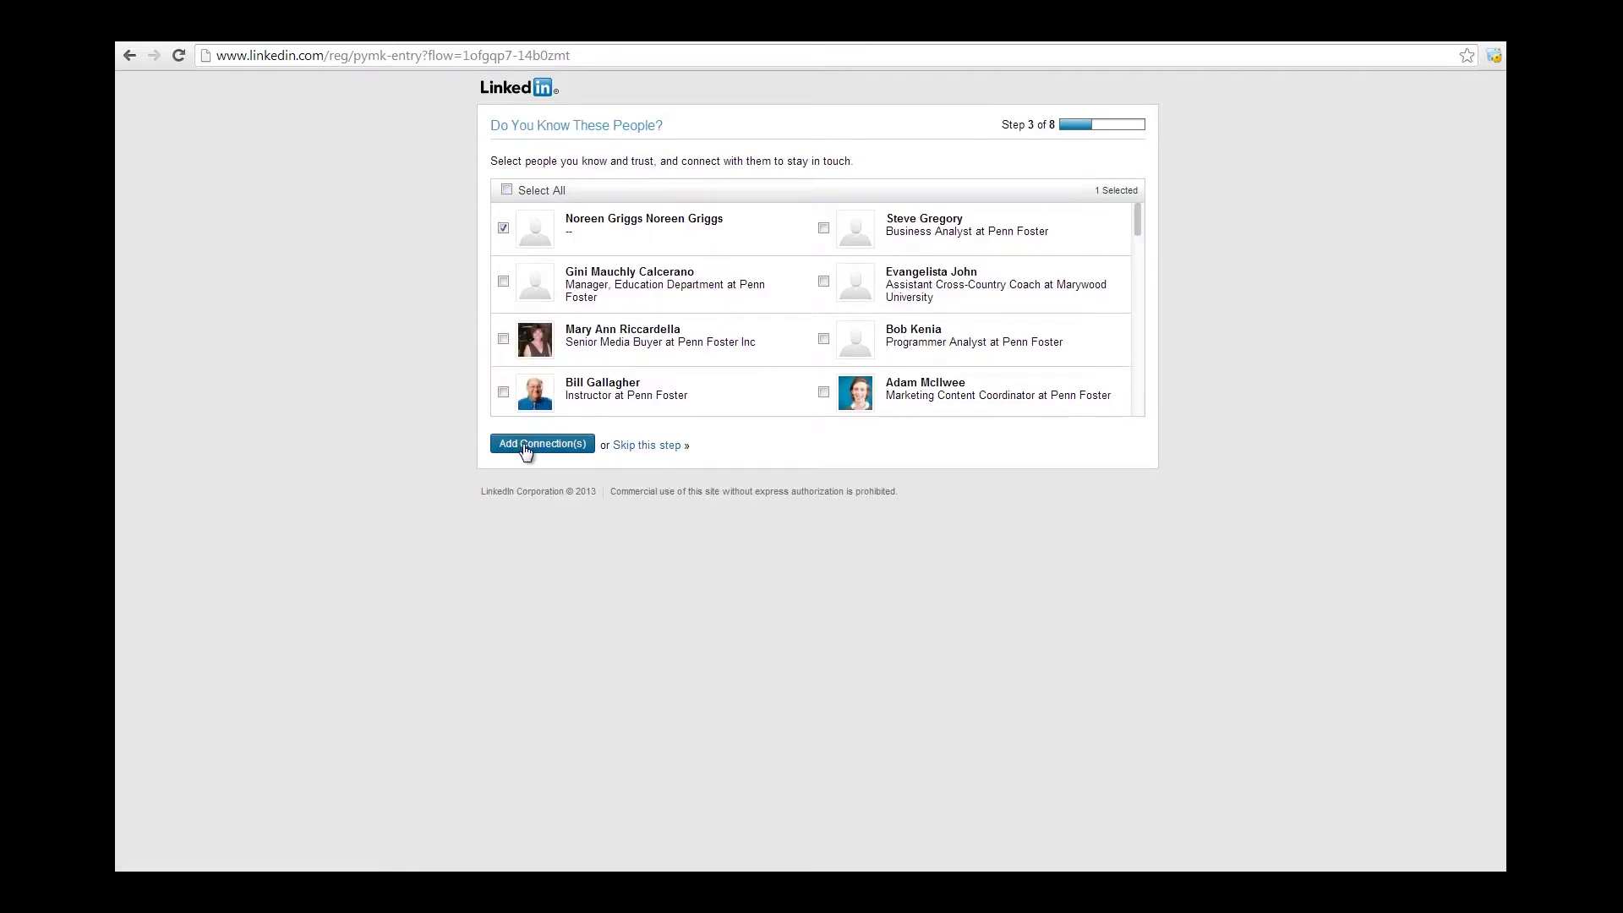
{"action": "left_click", "coordinate": [670, 450]}
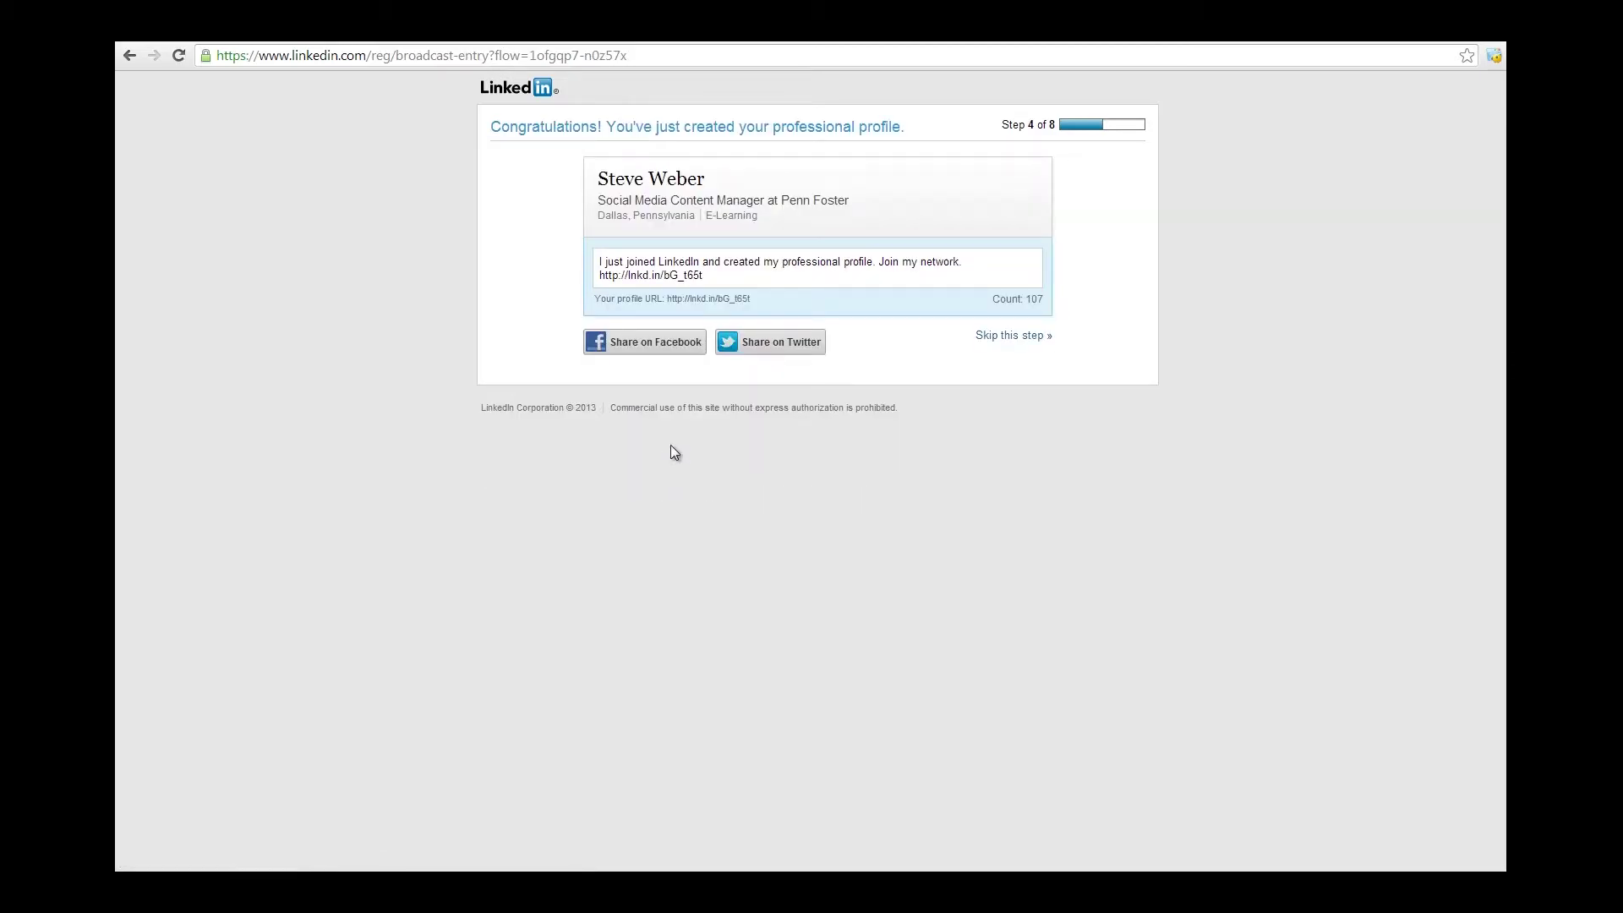
Copy the whole share message text.
{"action": "left_click_drag", "start_coordinate": [708, 277], "coordinate": [598, 259]}
{"action": "right_click", "coordinate": [641, 272]}
{"action": "left_click", "coordinate": [695, 351]}
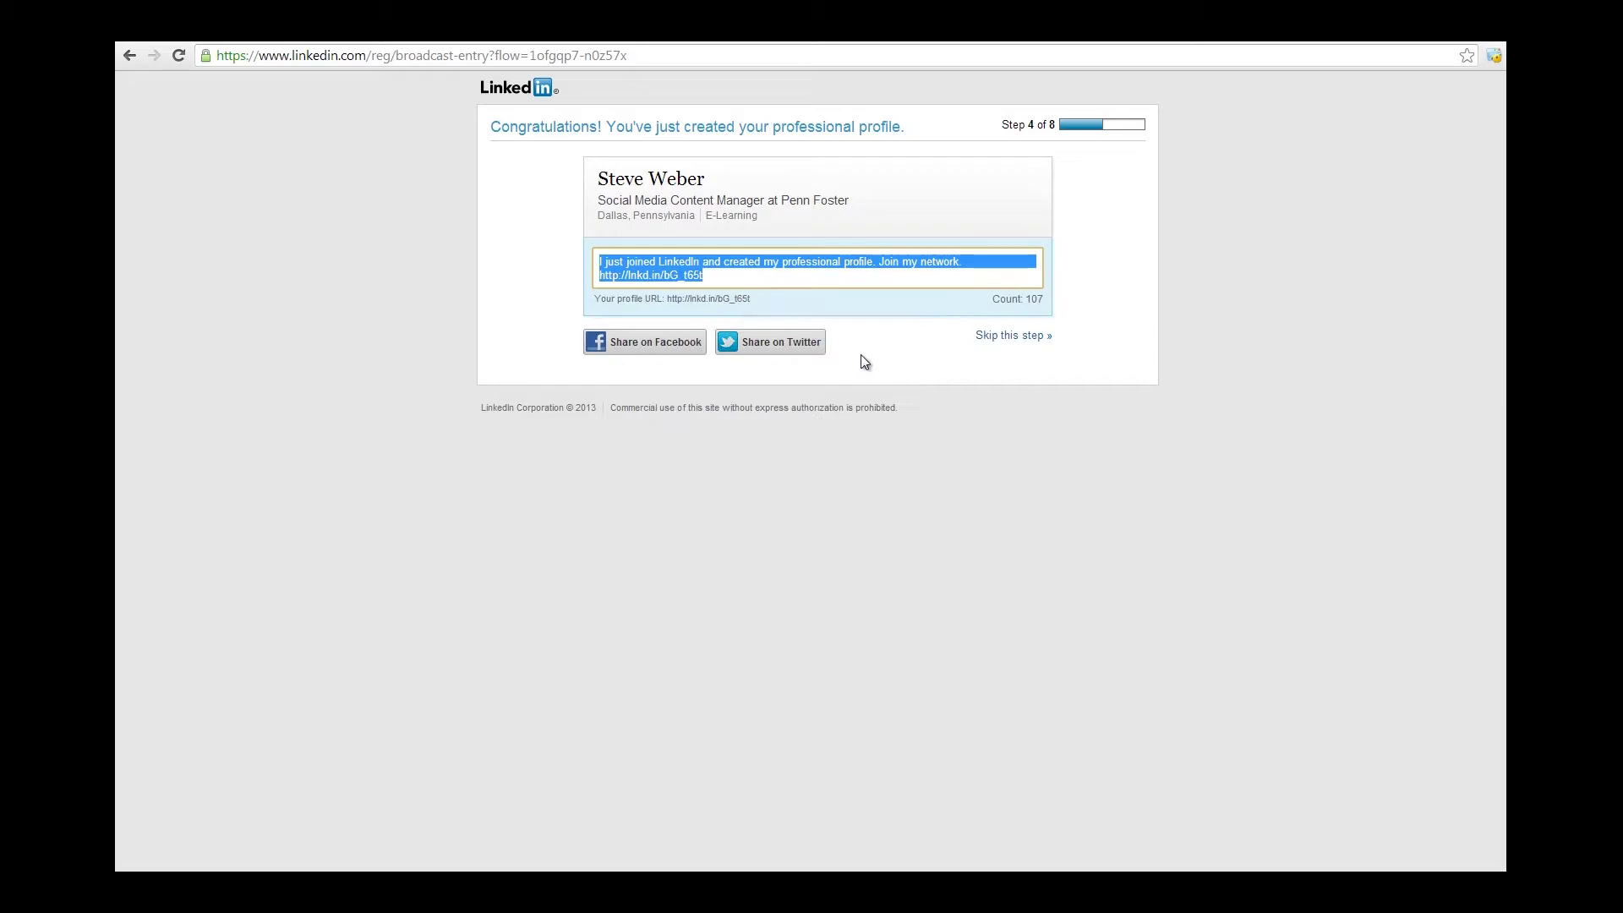
Skip sharing the profile and choose the free Basic plan.
{"action": "left_click", "coordinate": [1023, 338]}
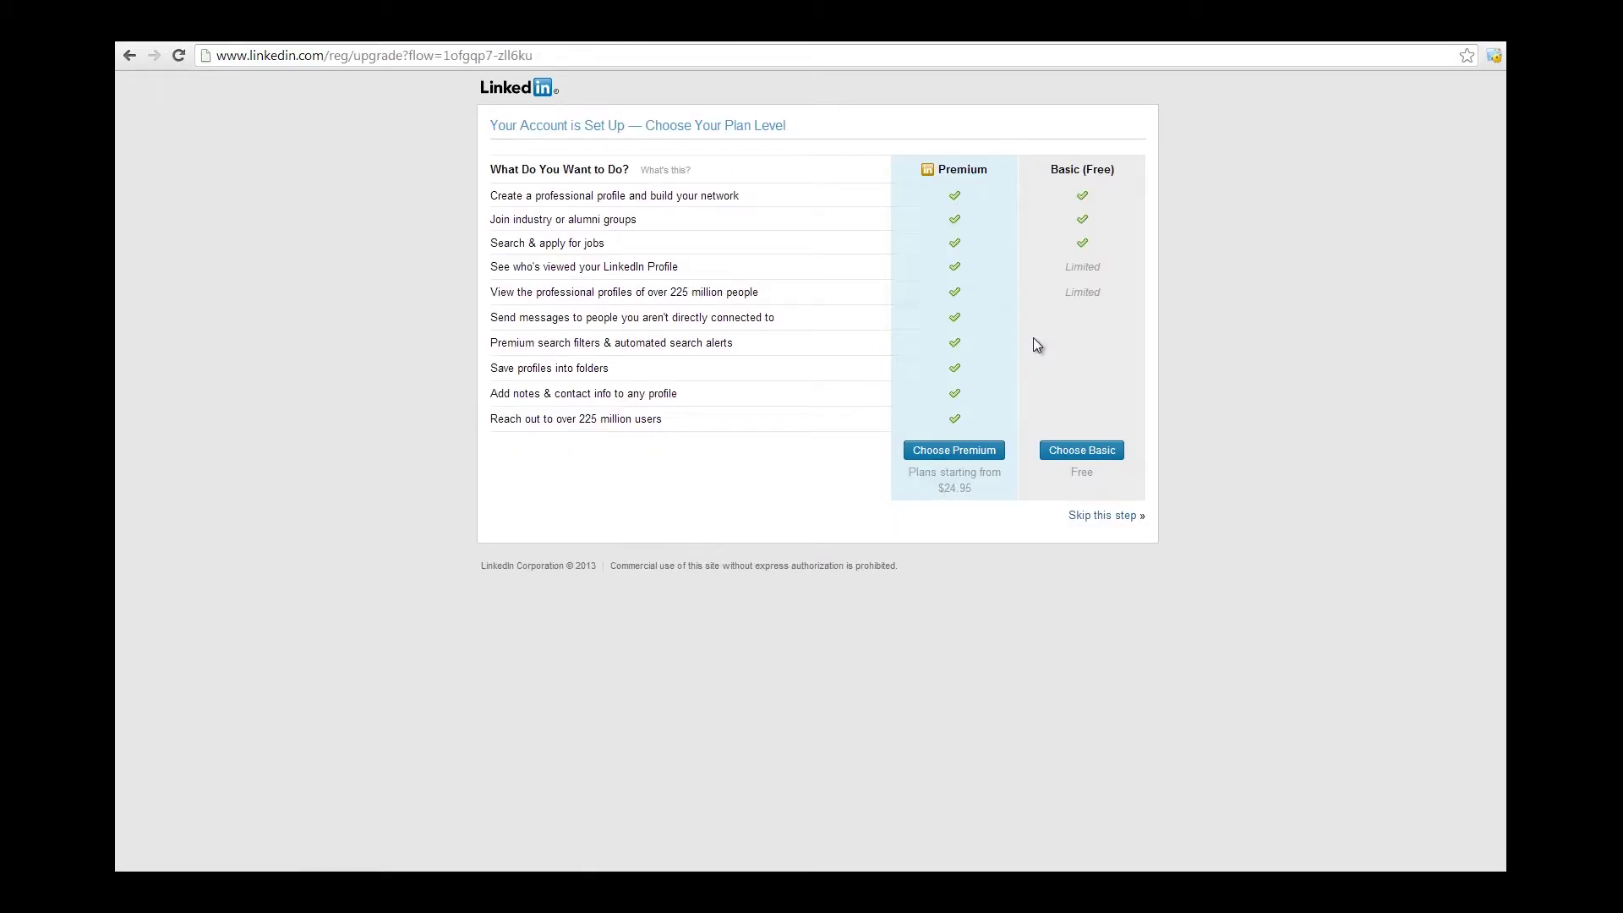
{"action": "left_click_drag", "start_coordinate": [1018, 331], "coordinate": [1018, 378]}
{"action": "left_click", "coordinate": [1033, 416]}
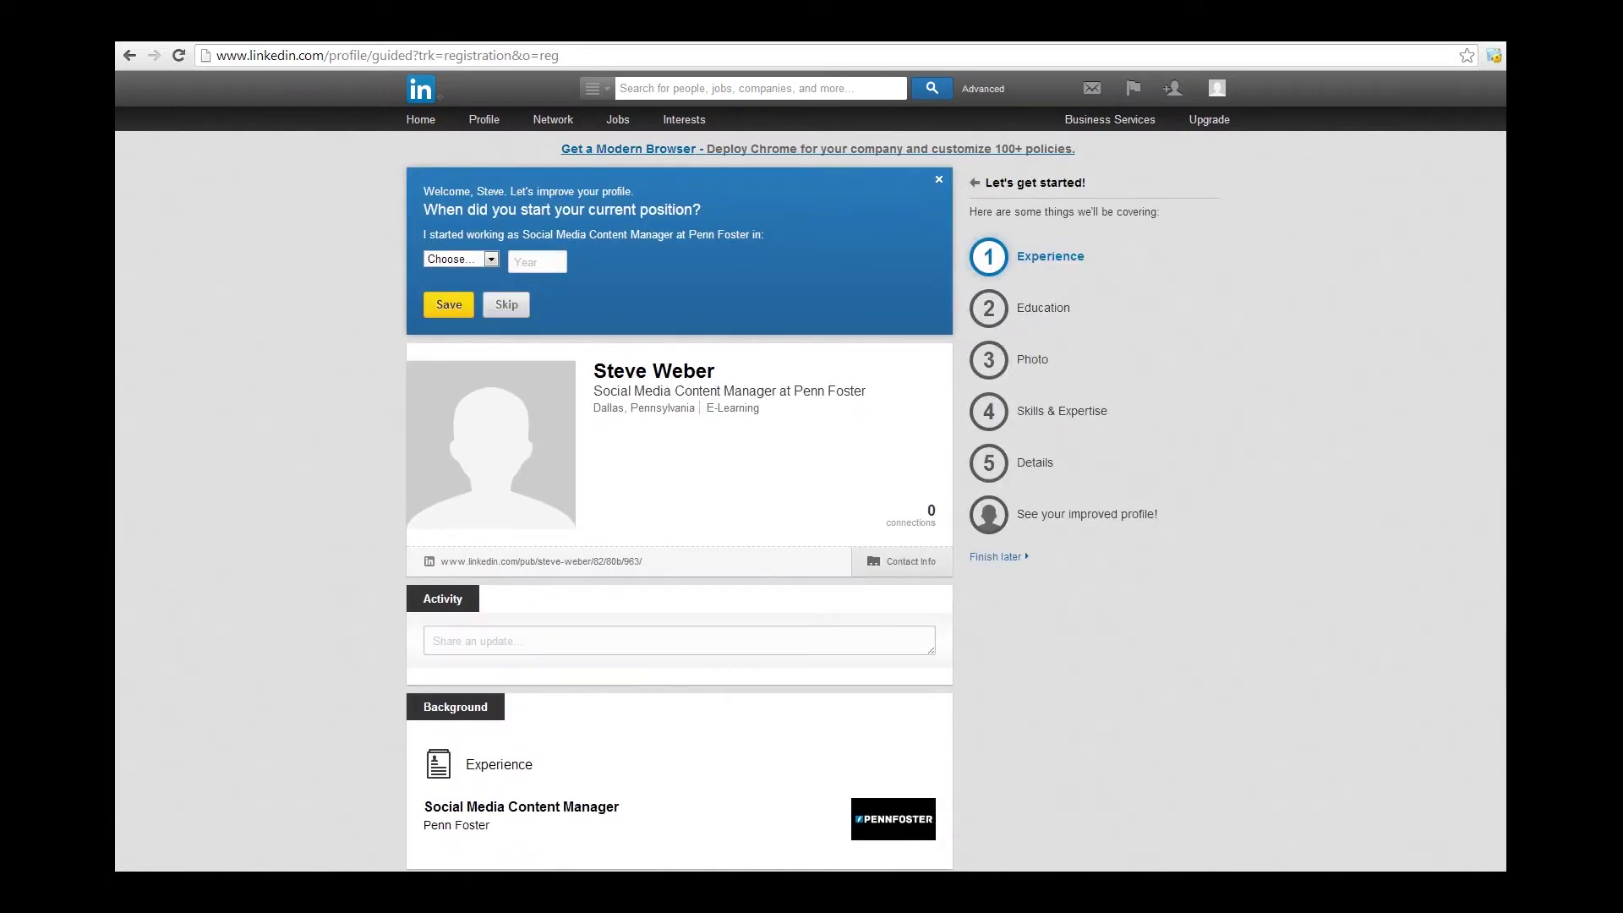
Set the current position's start date to November 2011.
{"action": "type", "text": "2011"}
{"action": "left_click", "coordinate": [492, 259]}
{"action": "left_click", "coordinate": [456, 416]}
Add the past job SEM / Account Manager at Web.com, March 2009–November 2011, with no further positions.
{"action": "left_click", "coordinate": [449, 305]}
{"action": "type", "text": "SEM / Account Manager"}
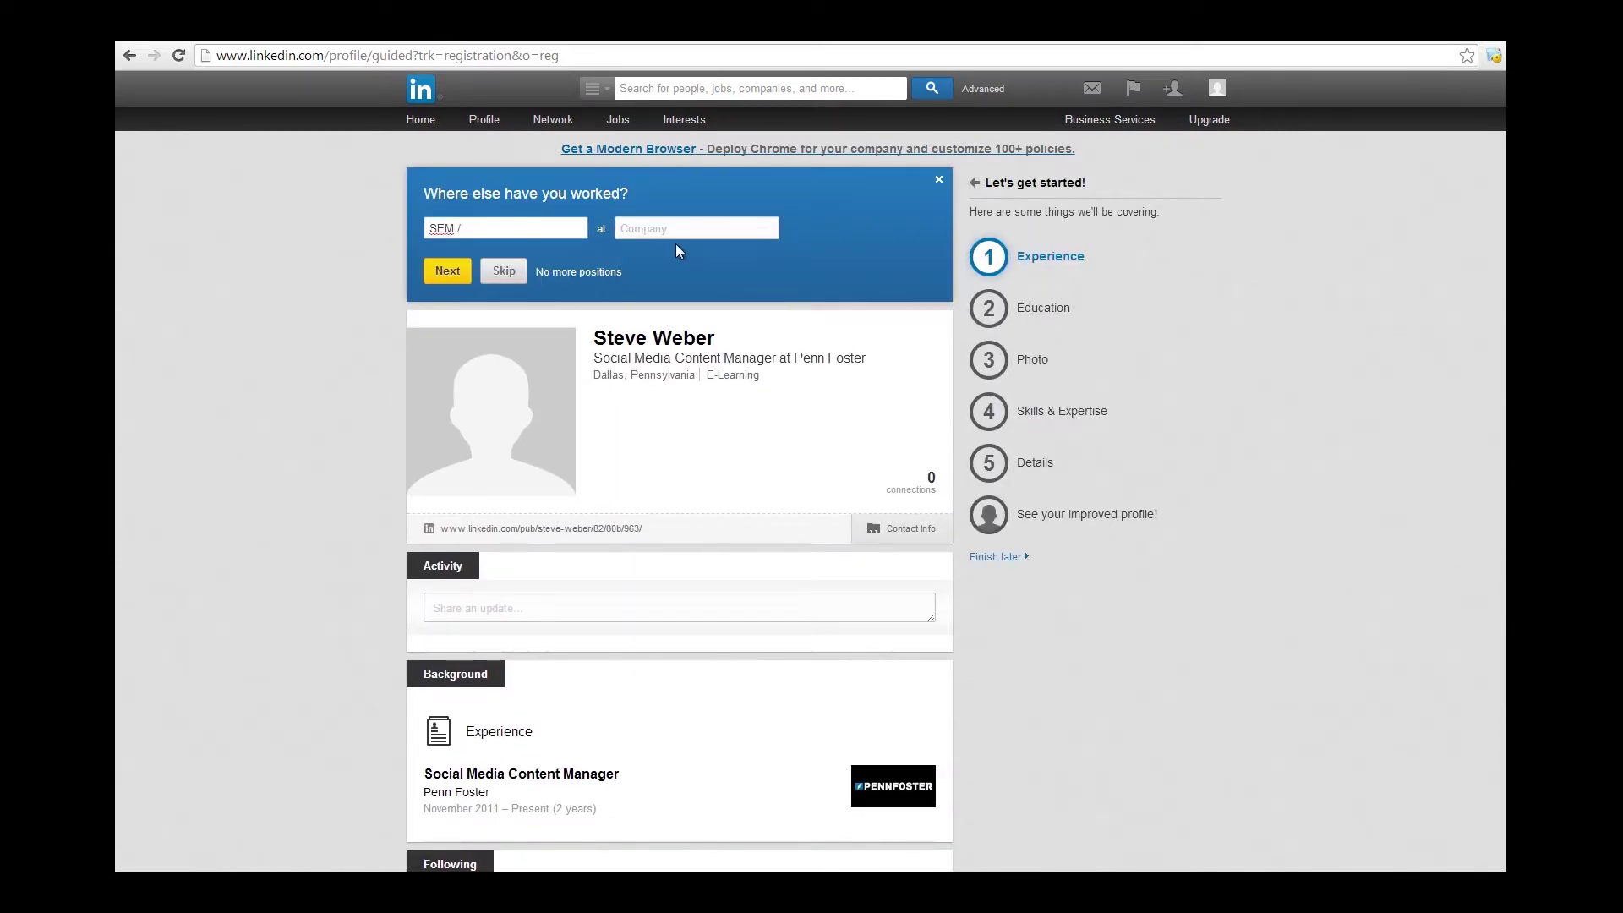
{"action": "key", "text": "Tab"}
{"action": "type", "text": "Web.com"}
{"action": "left_click", "coordinate": [447, 269]}
{"action": "left_click", "coordinate": [459, 243]}
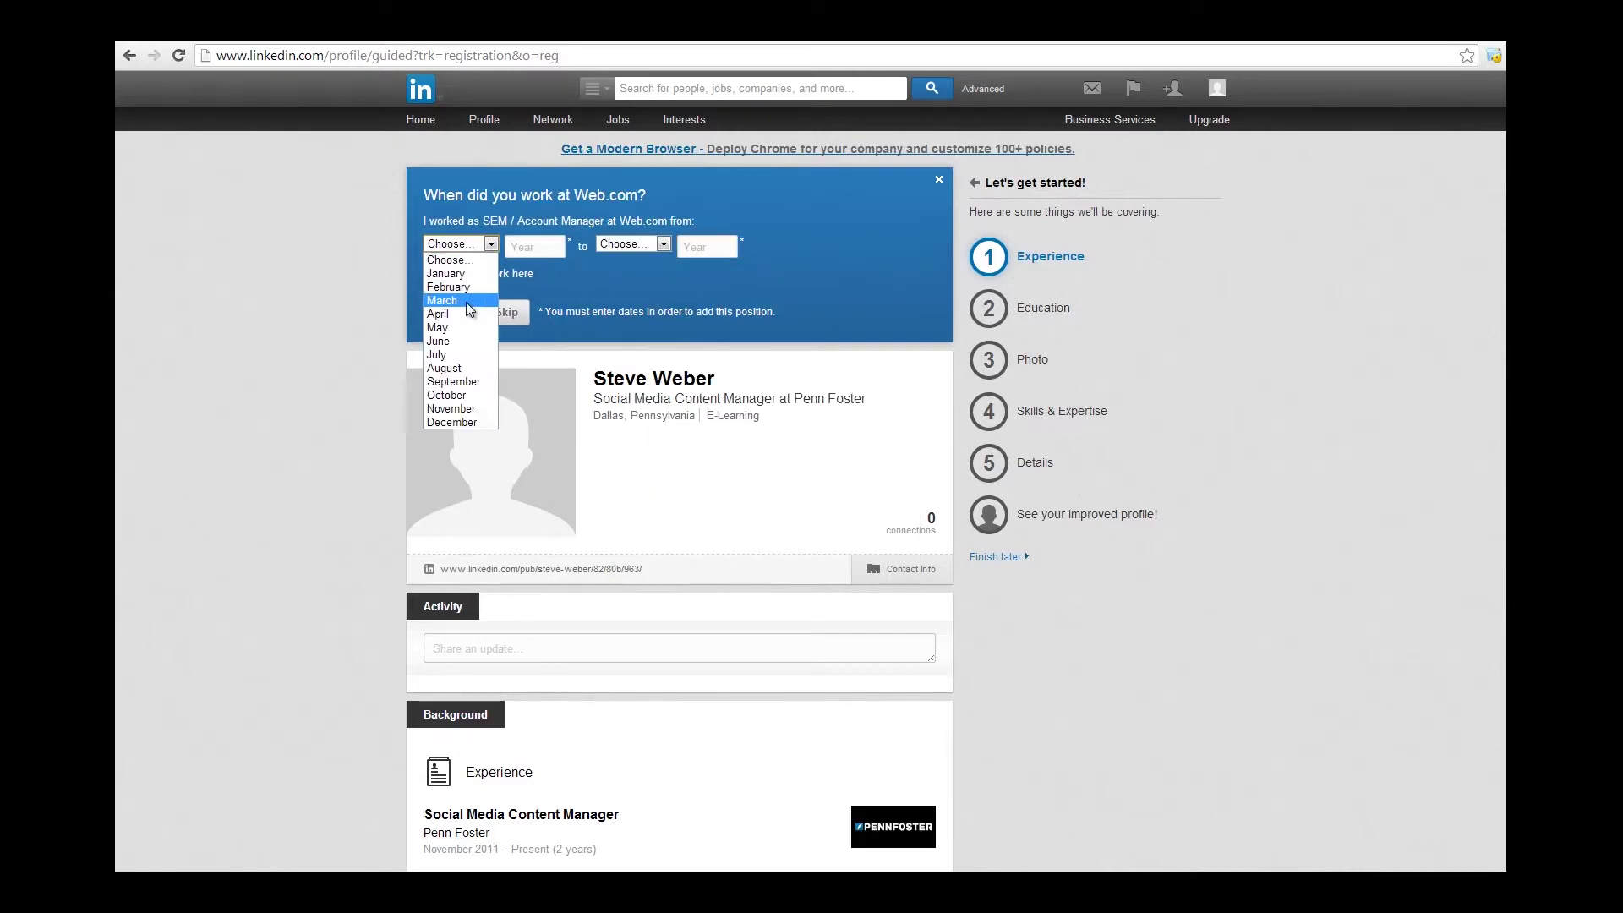
{"action": "left_click", "coordinate": [448, 300]}
{"action": "type", "text": "2009"}
{"action": "left_click", "coordinate": [633, 244]}
{"action": "left_click", "coordinate": [634, 410]}
{"action": "left_click", "coordinate": [732, 246]}
{"action": "type", "text": "2011"}
{"action": "key", "text": "Return"}
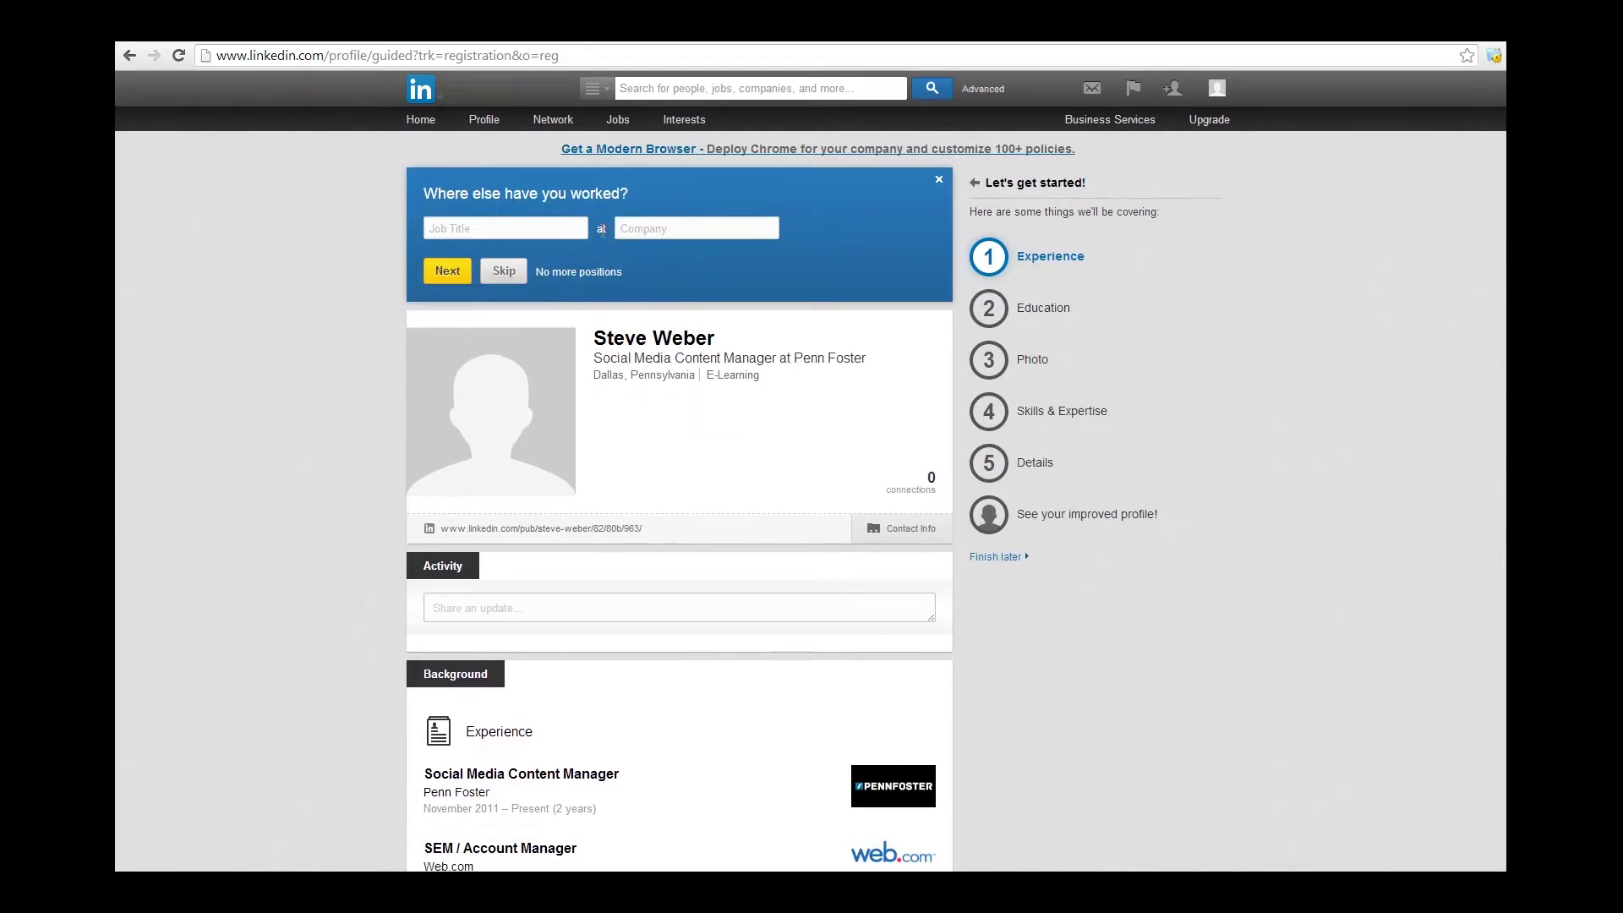
{"action": "left_click", "coordinate": [579, 268]}
Record Penn State University, Bachelor of Science in Marketing, attended 2001–2005.
{"action": "type", "text": "Penn State University"}
{"action": "left_click", "coordinate": [596, 250]}
{"action": "type", "text": "Marketing"}
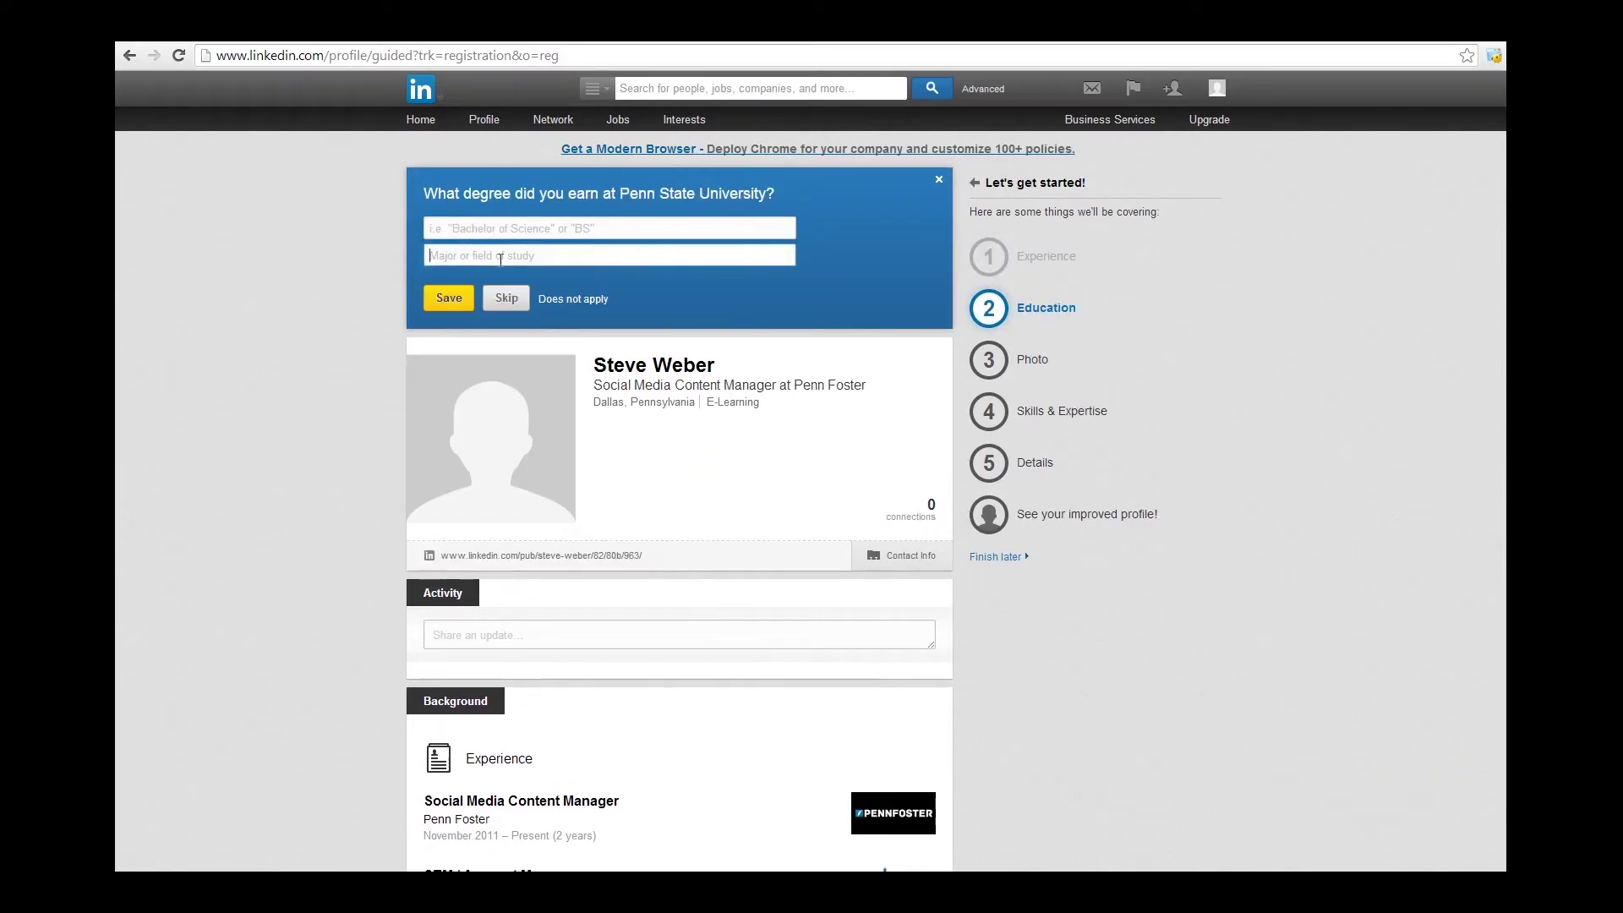
{"action": "left_click", "coordinate": [592, 228]}
{"action": "type", "text": "Bachelor of S"}
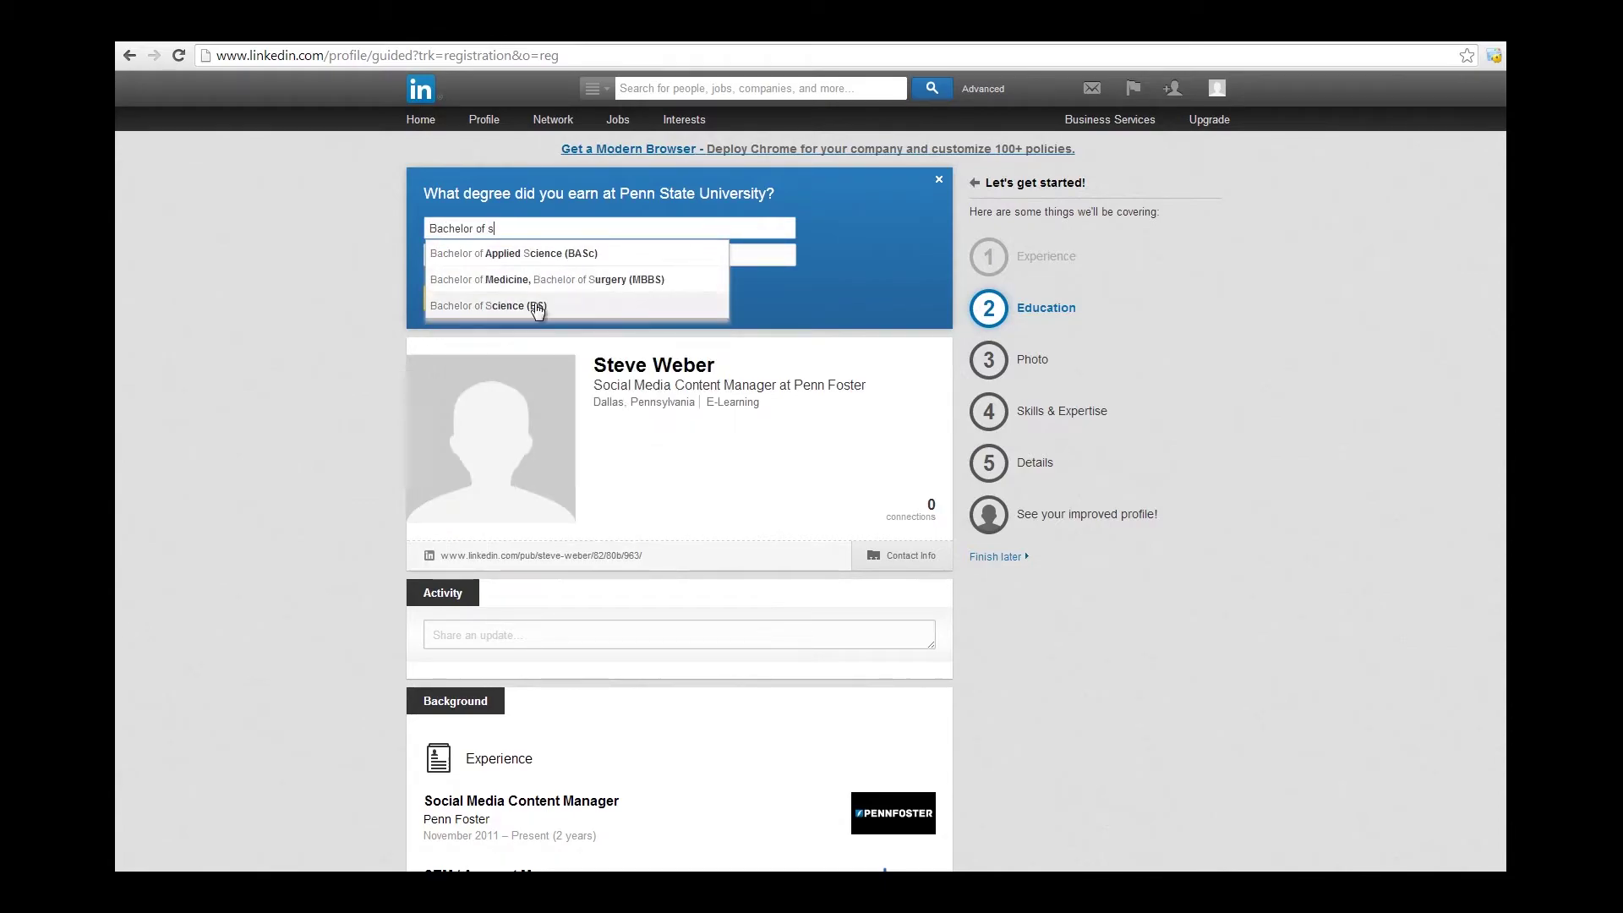
{"action": "left_click", "coordinate": [508, 305]}
{"action": "left_click", "coordinate": [446, 297]}
{"action": "left_click", "coordinate": [485, 225]}
{"action": "left_click", "coordinate": [448, 404]}
{"action": "left_click", "coordinate": [582, 225]}
{"action": "left_click", "coordinate": [546, 439]}
{"action": "left_click", "coordinate": [462, 283]}
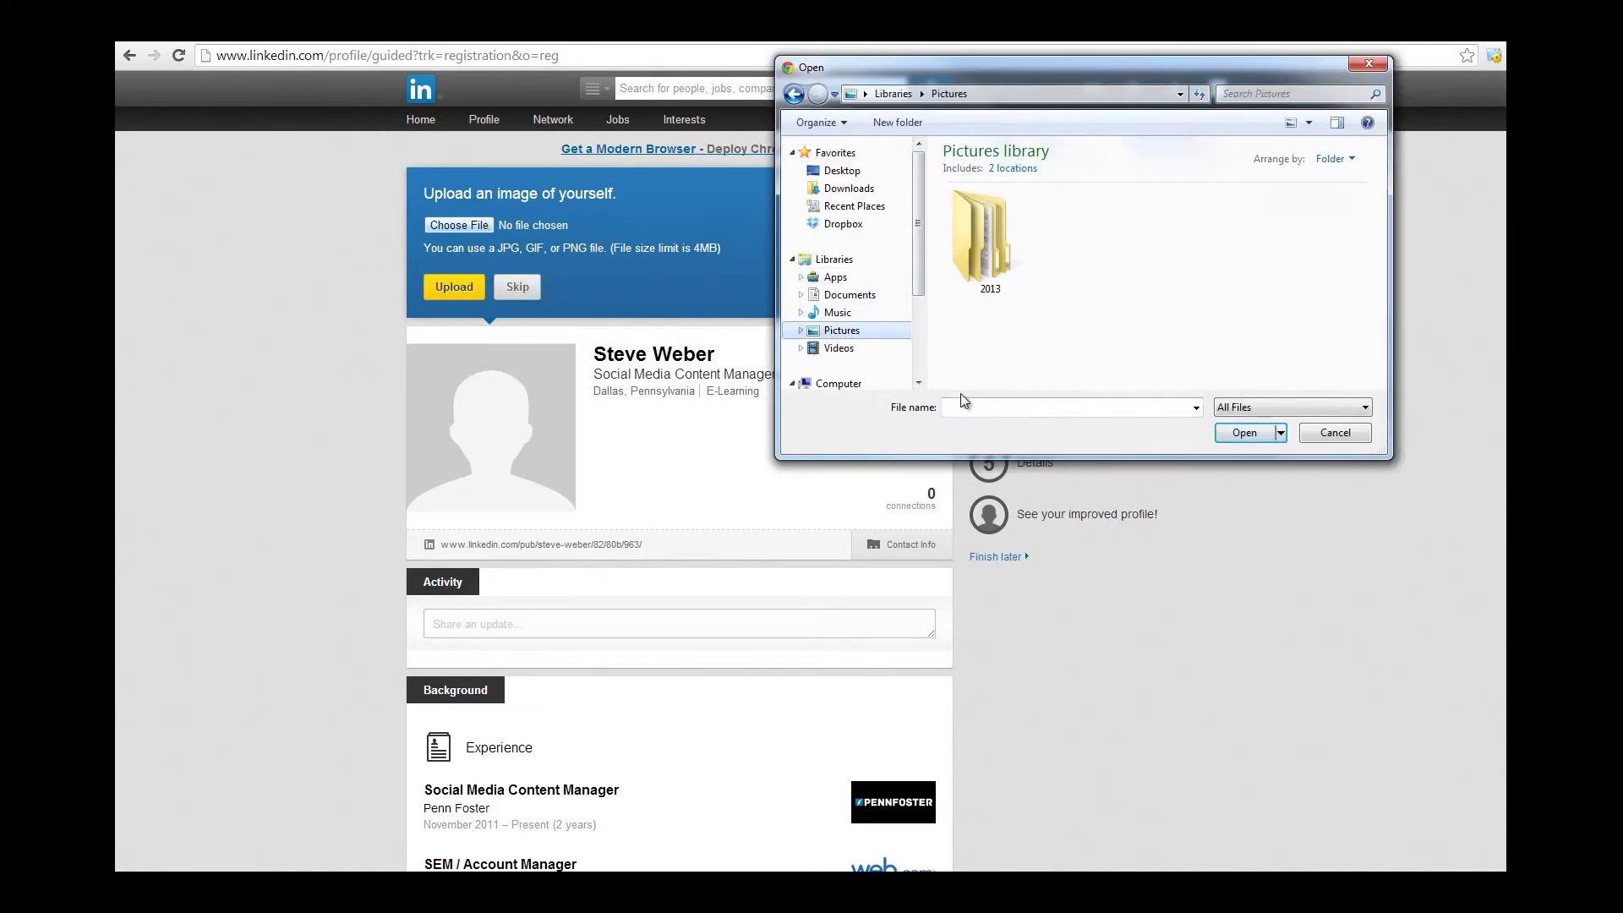
Pick steve.jpg from the Pictures library and upload it as the profile photo.
{"action": "left_click", "coordinate": [1019, 406]}
{"action": "type", "text": "Steve"}
{"action": "left_click", "coordinate": [996, 439]}
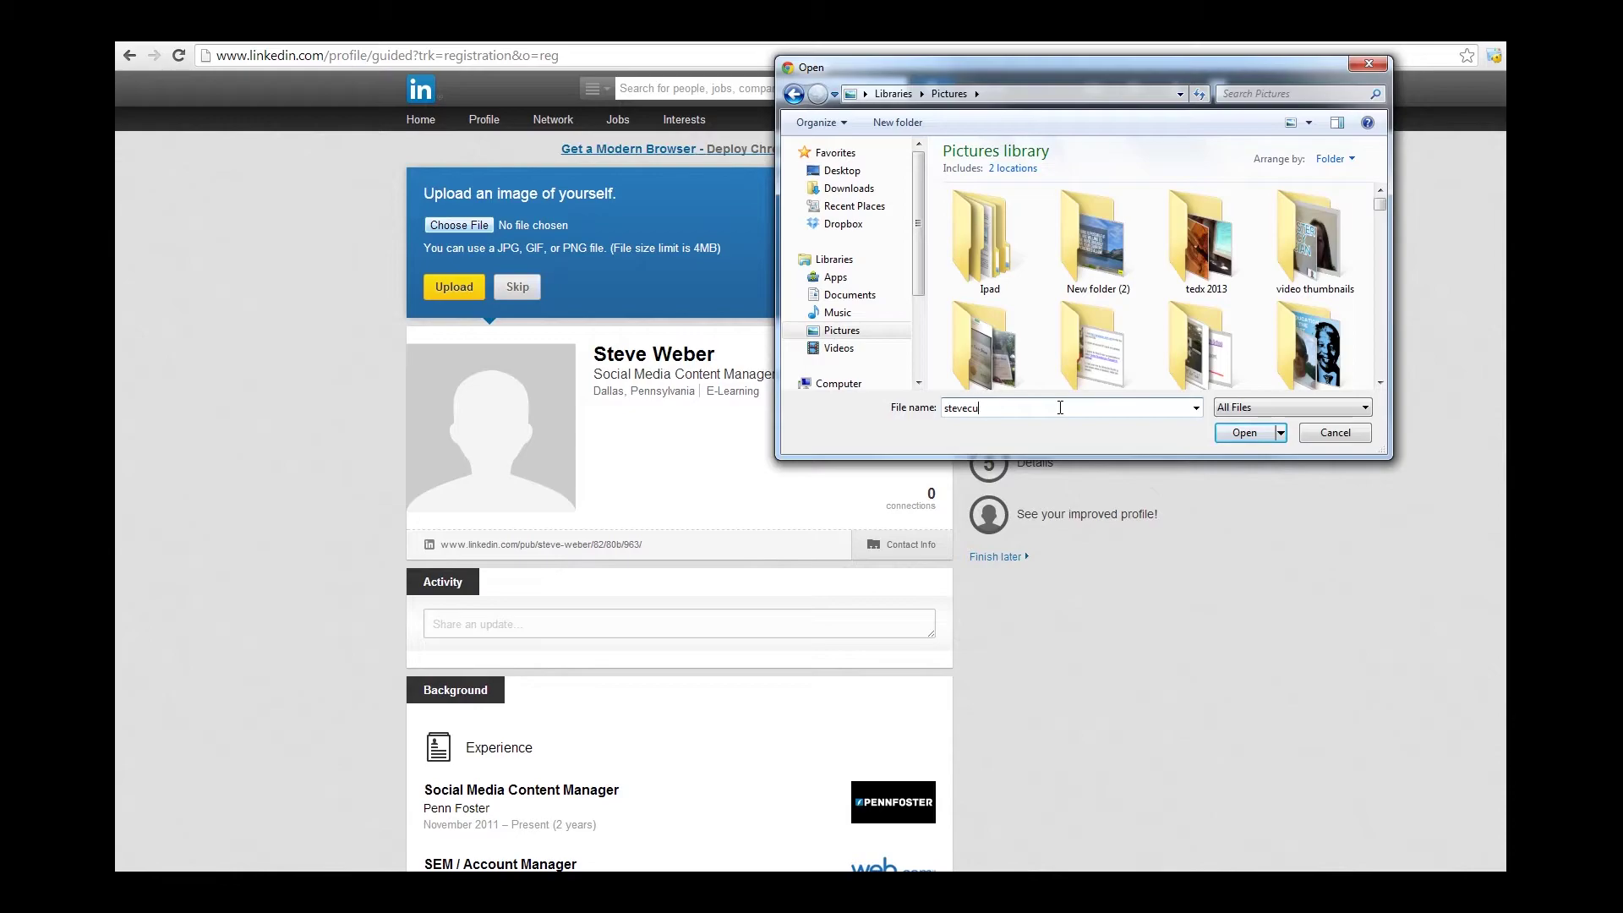
{"action": "key", "text": "BackSpace"}
{"action": "key", "text": "BackSpace"}
{"action": "key", "text": "BackSpace"}
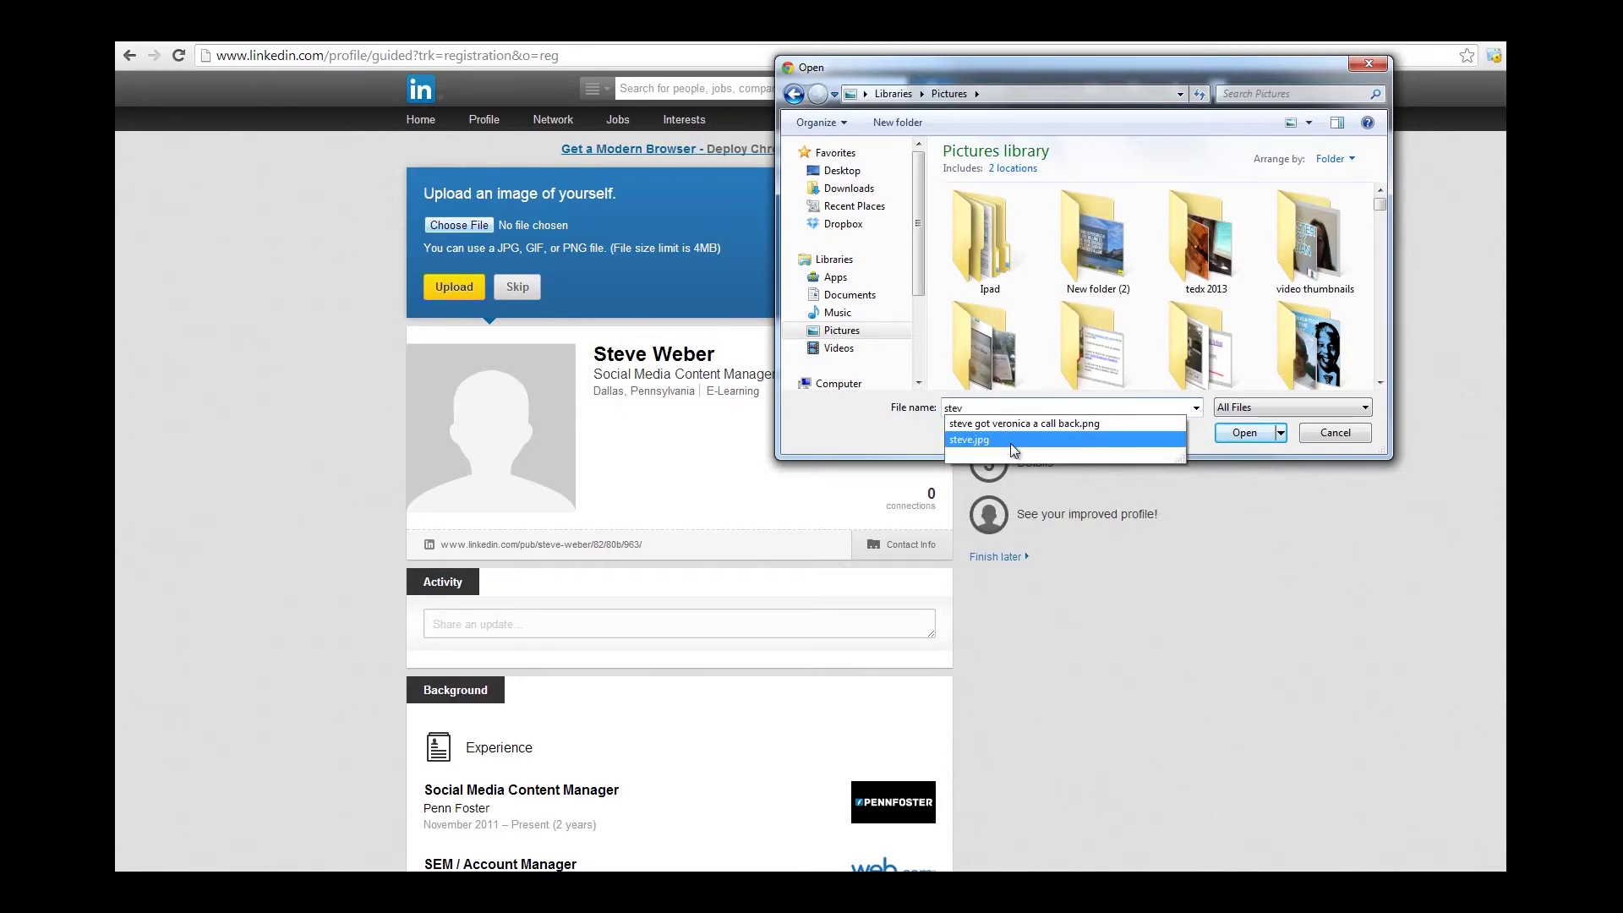
{"action": "left_click", "coordinate": [1011, 439]}
{"action": "left_click", "coordinate": [1246, 434]}
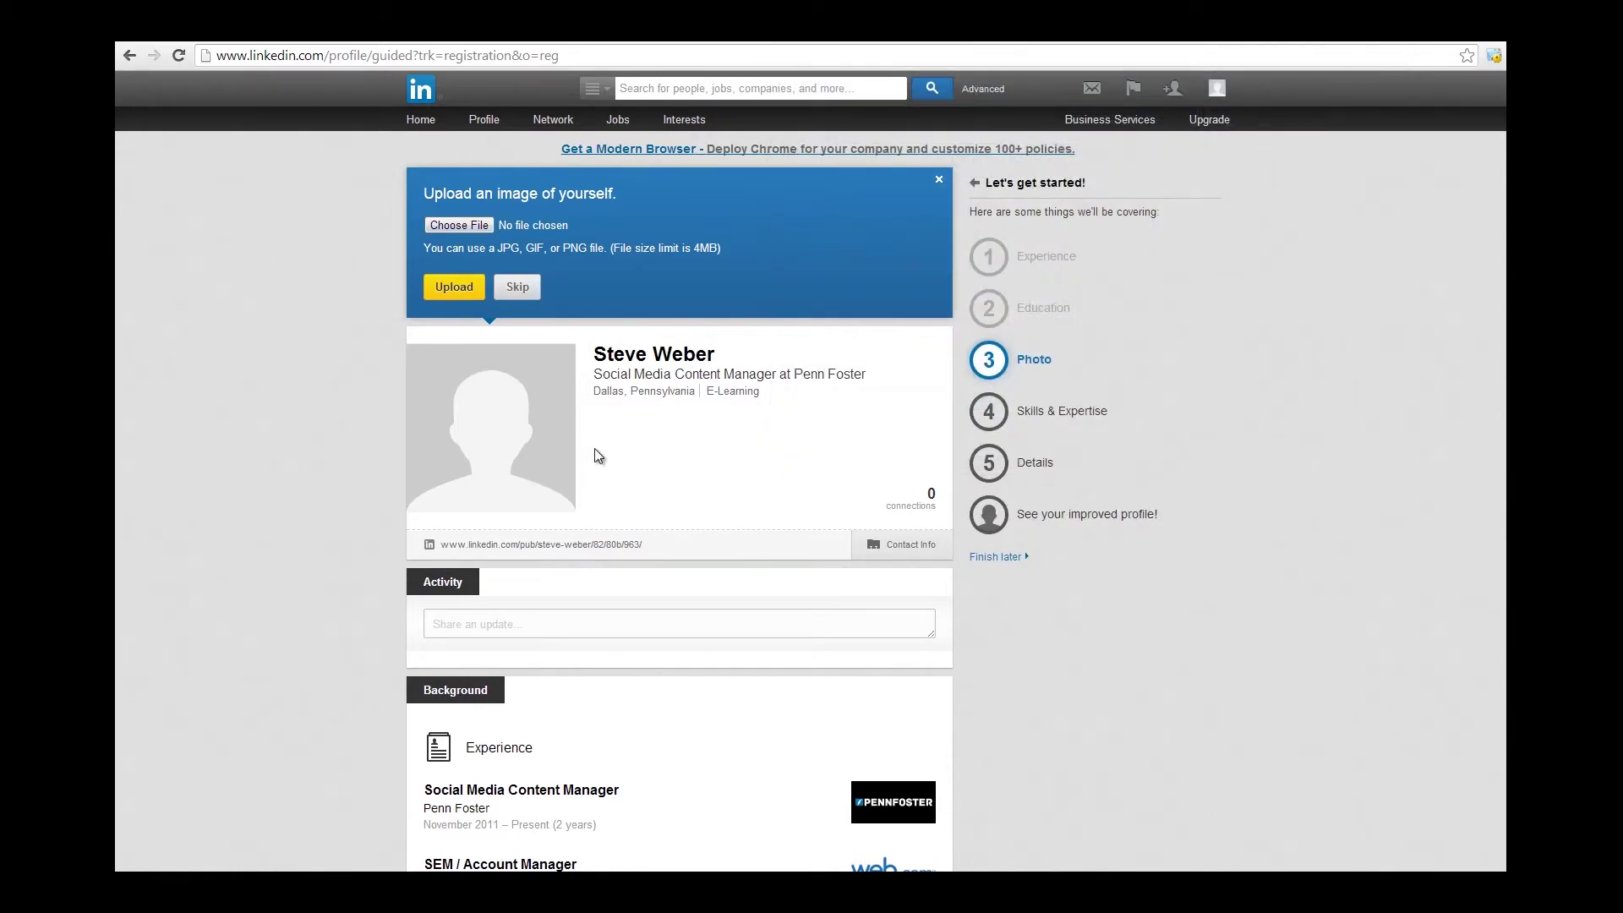
{"action": "left_click", "coordinate": [475, 288]}
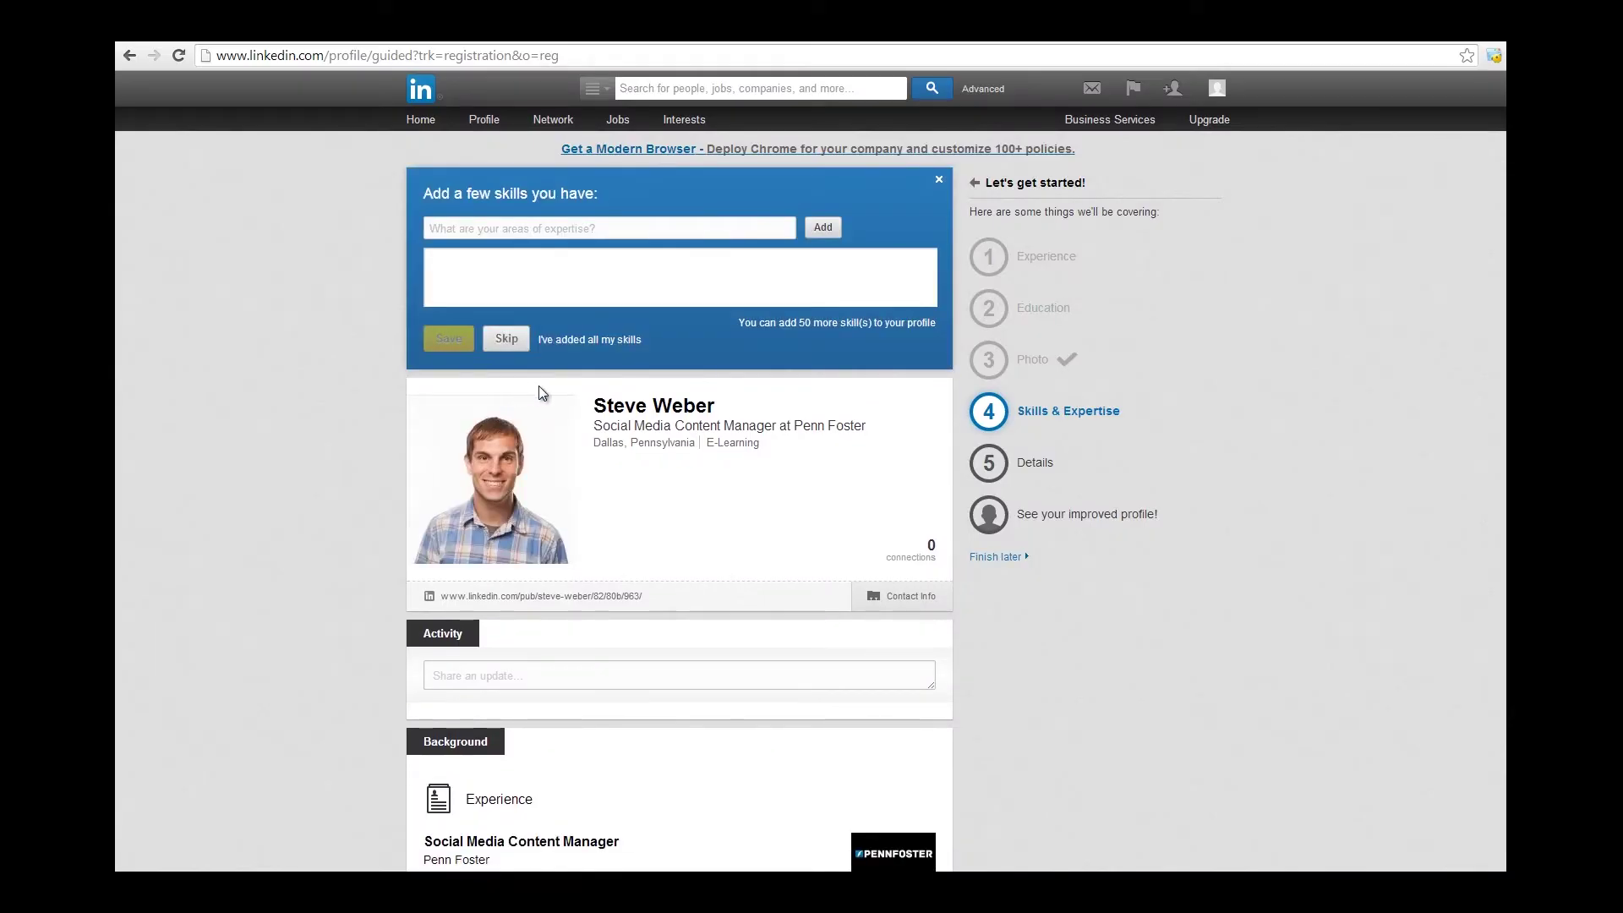
Add Social Media Marketing, SEO and eCommunications from the skill suggestions and save them.
{"action": "left_click", "coordinate": [600, 228]}
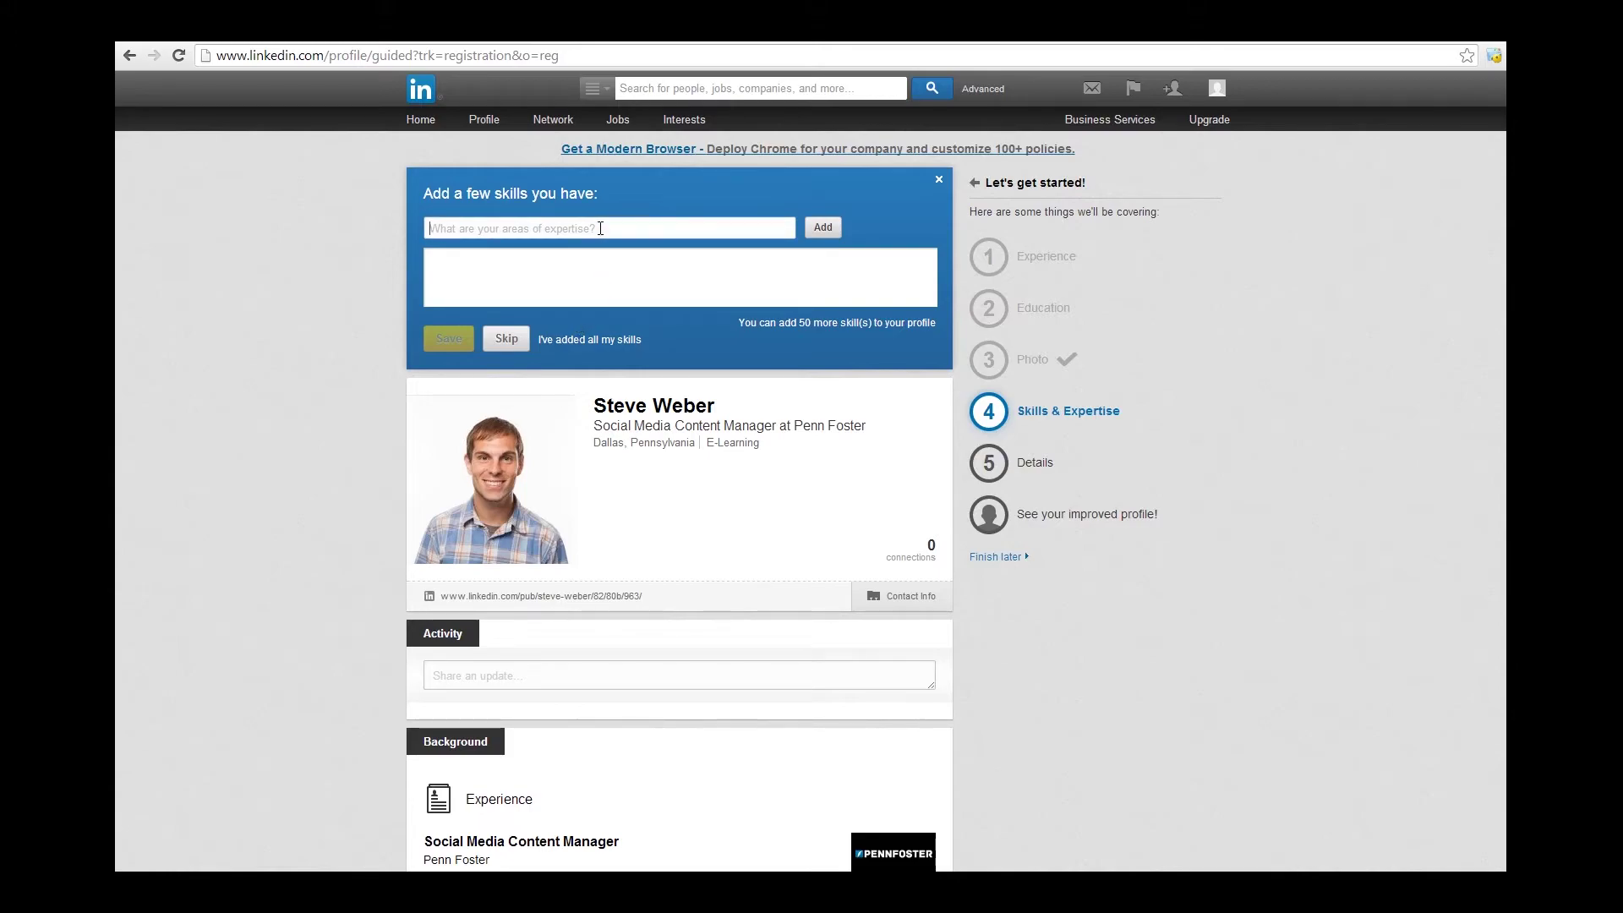
{"action": "type", "text": "social"}
{"action": "left_click", "coordinate": [559, 285]}
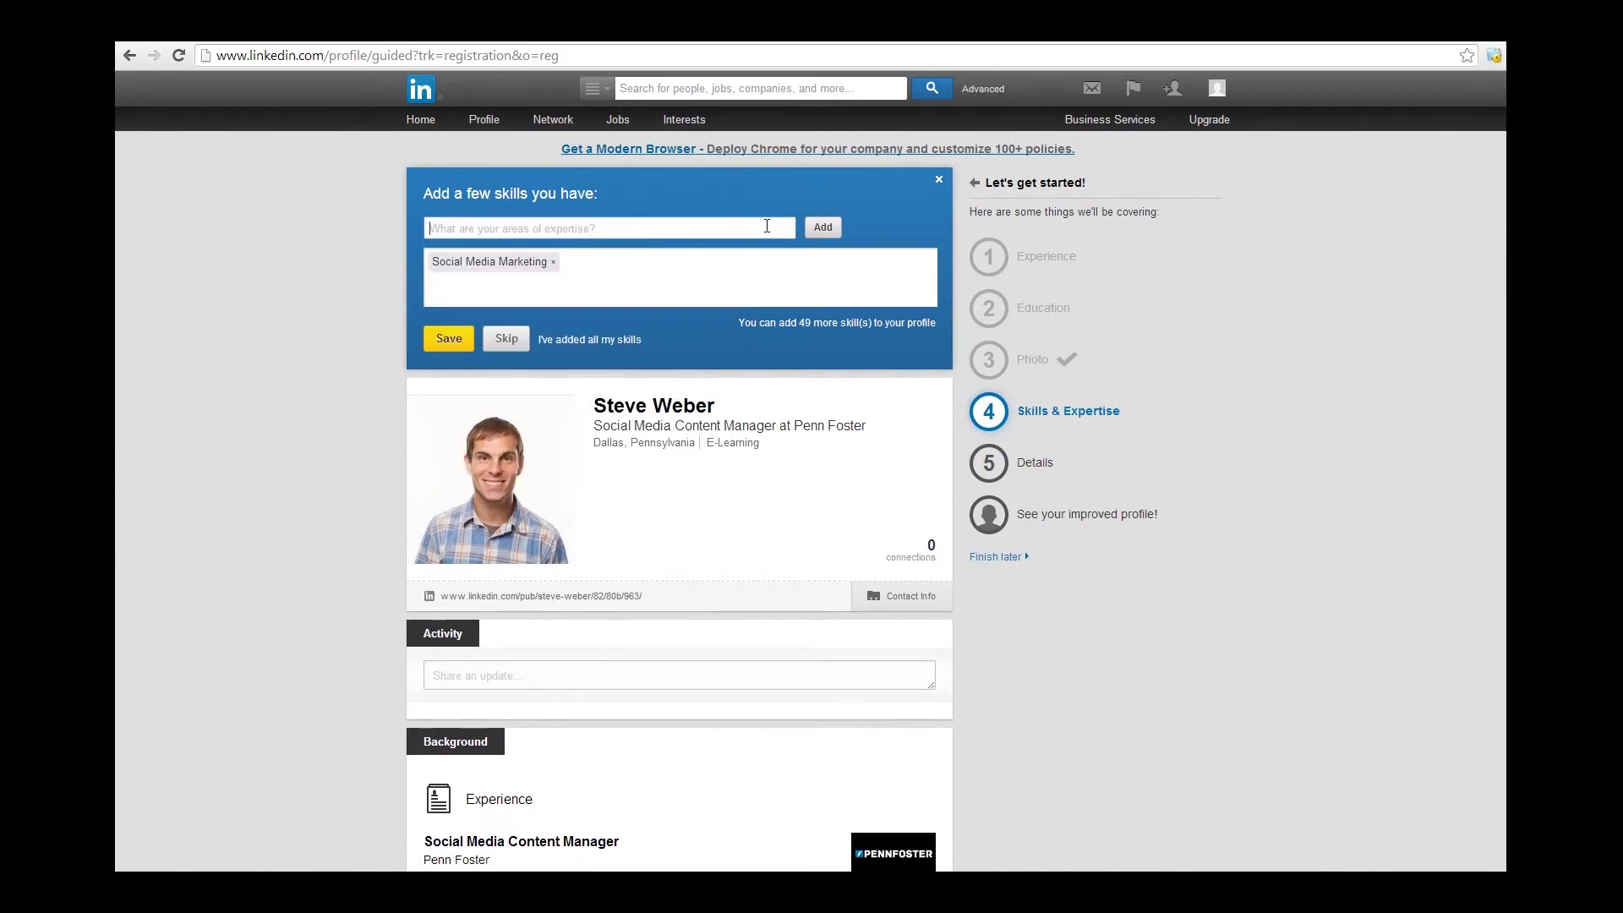
{"action": "type", "text": "Search "}
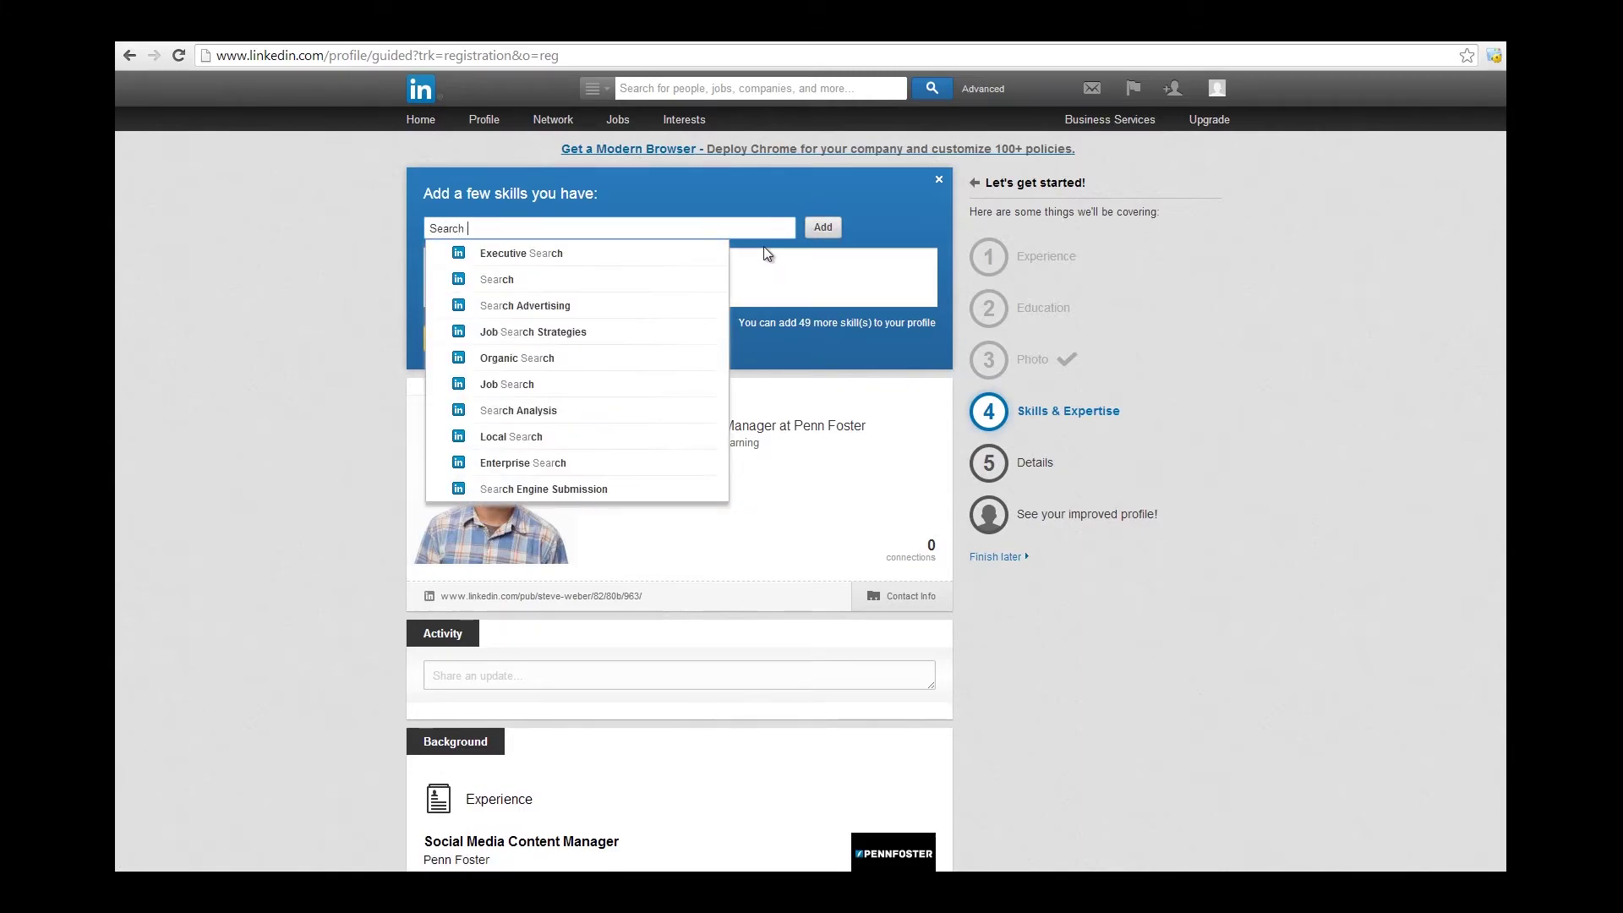
{"action": "type", "text": "Engin"}
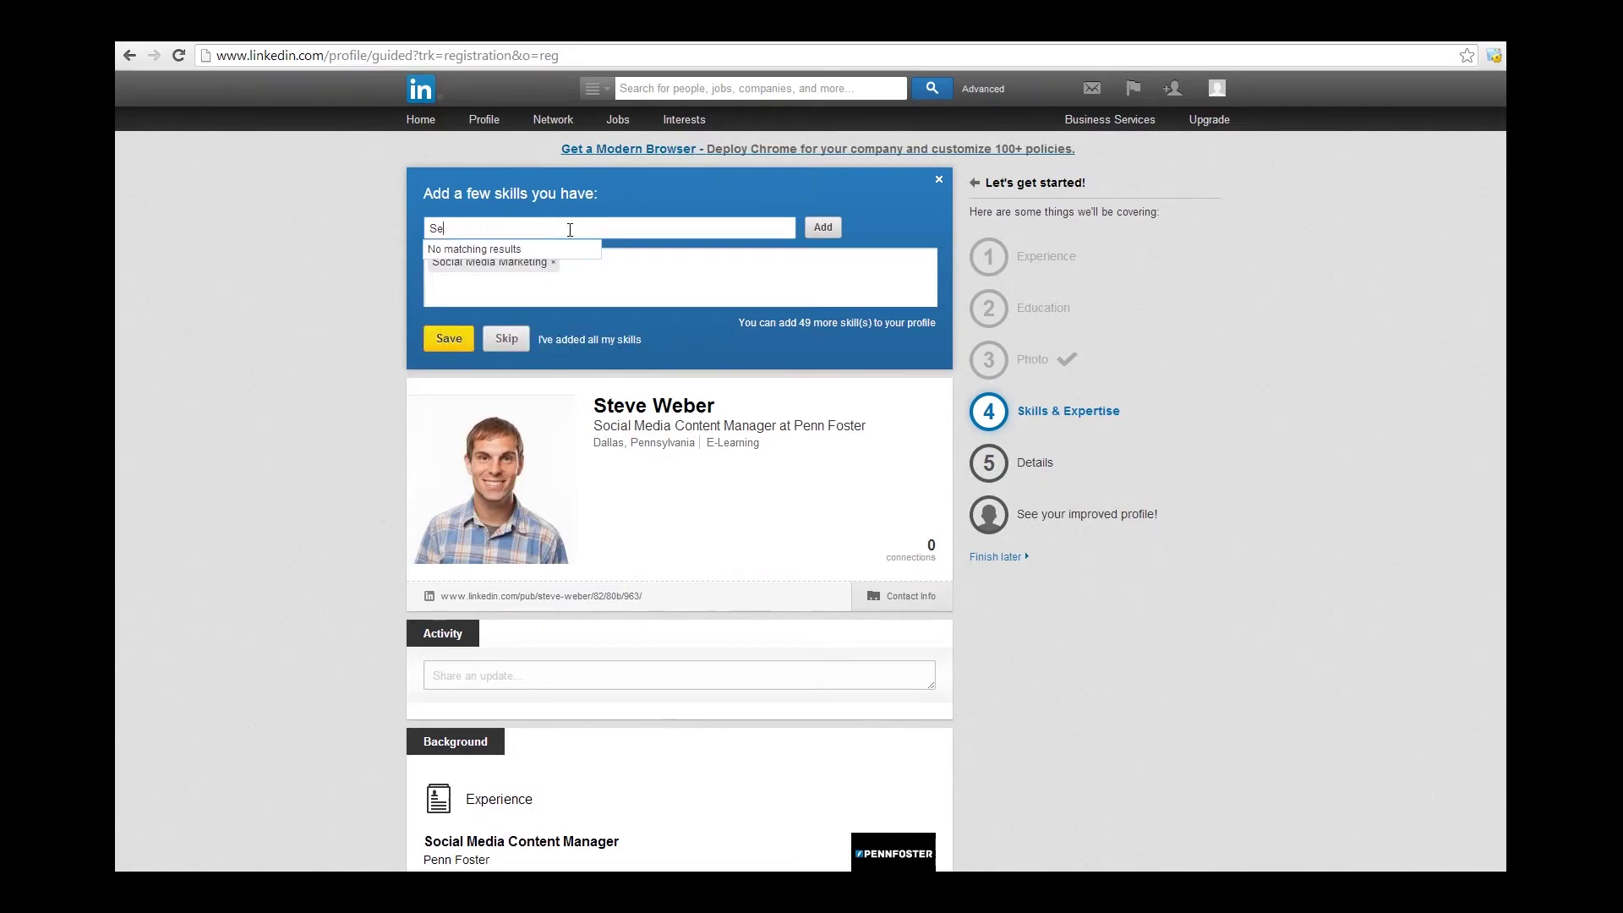
{"action": "key", "text": "BackSpace"}
{"action": "type", "text": "EO"}
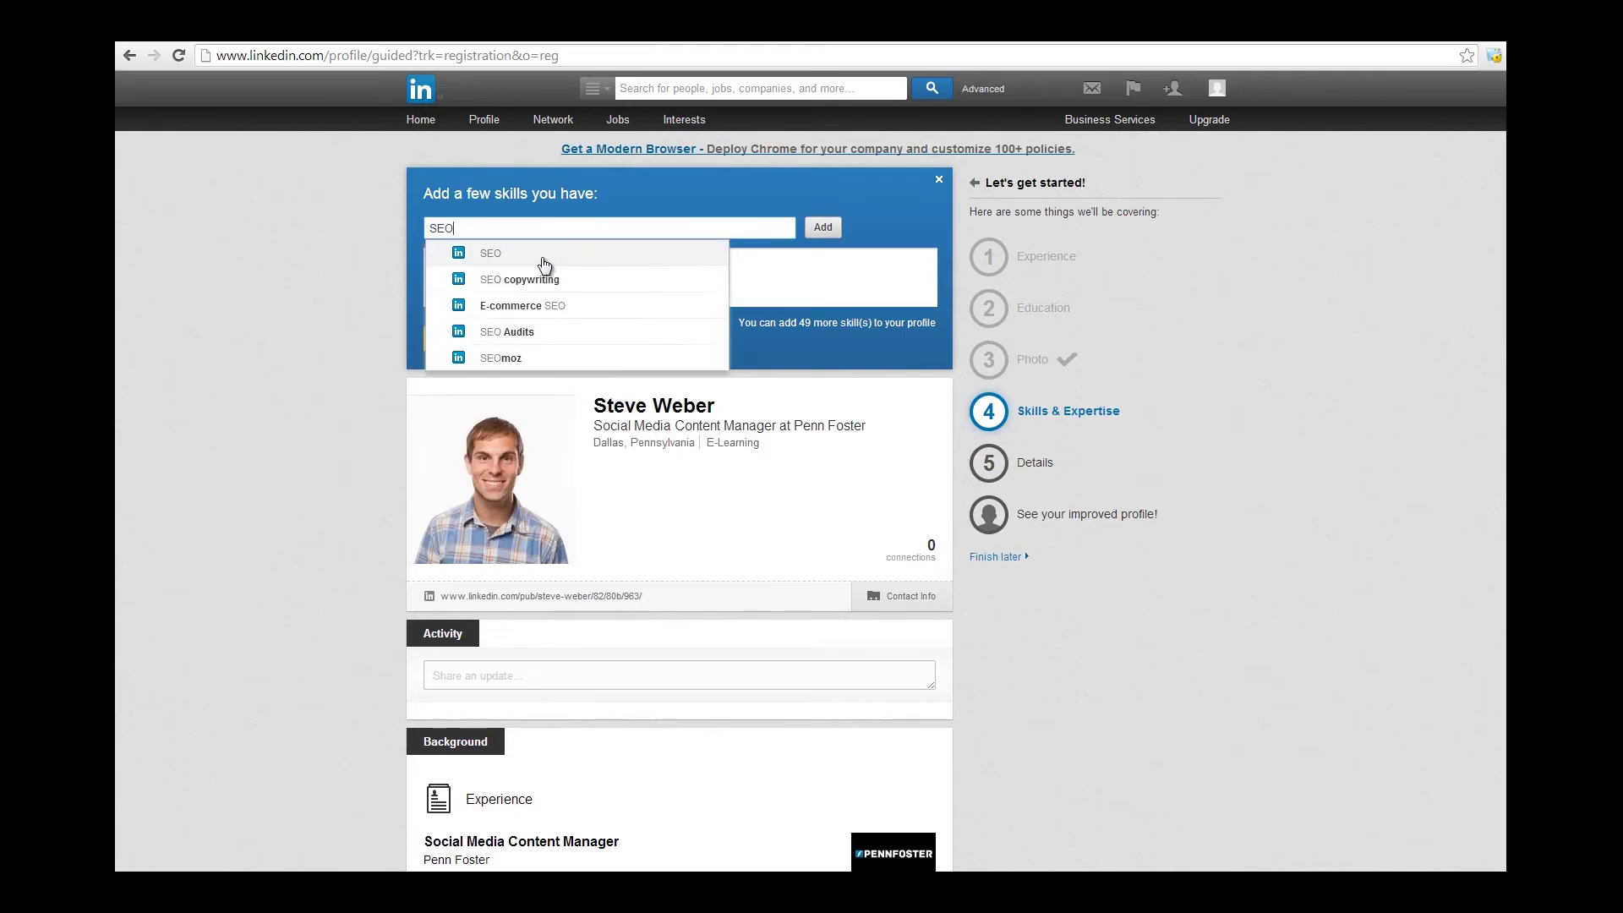
{"action": "left_click", "coordinate": [545, 266]}
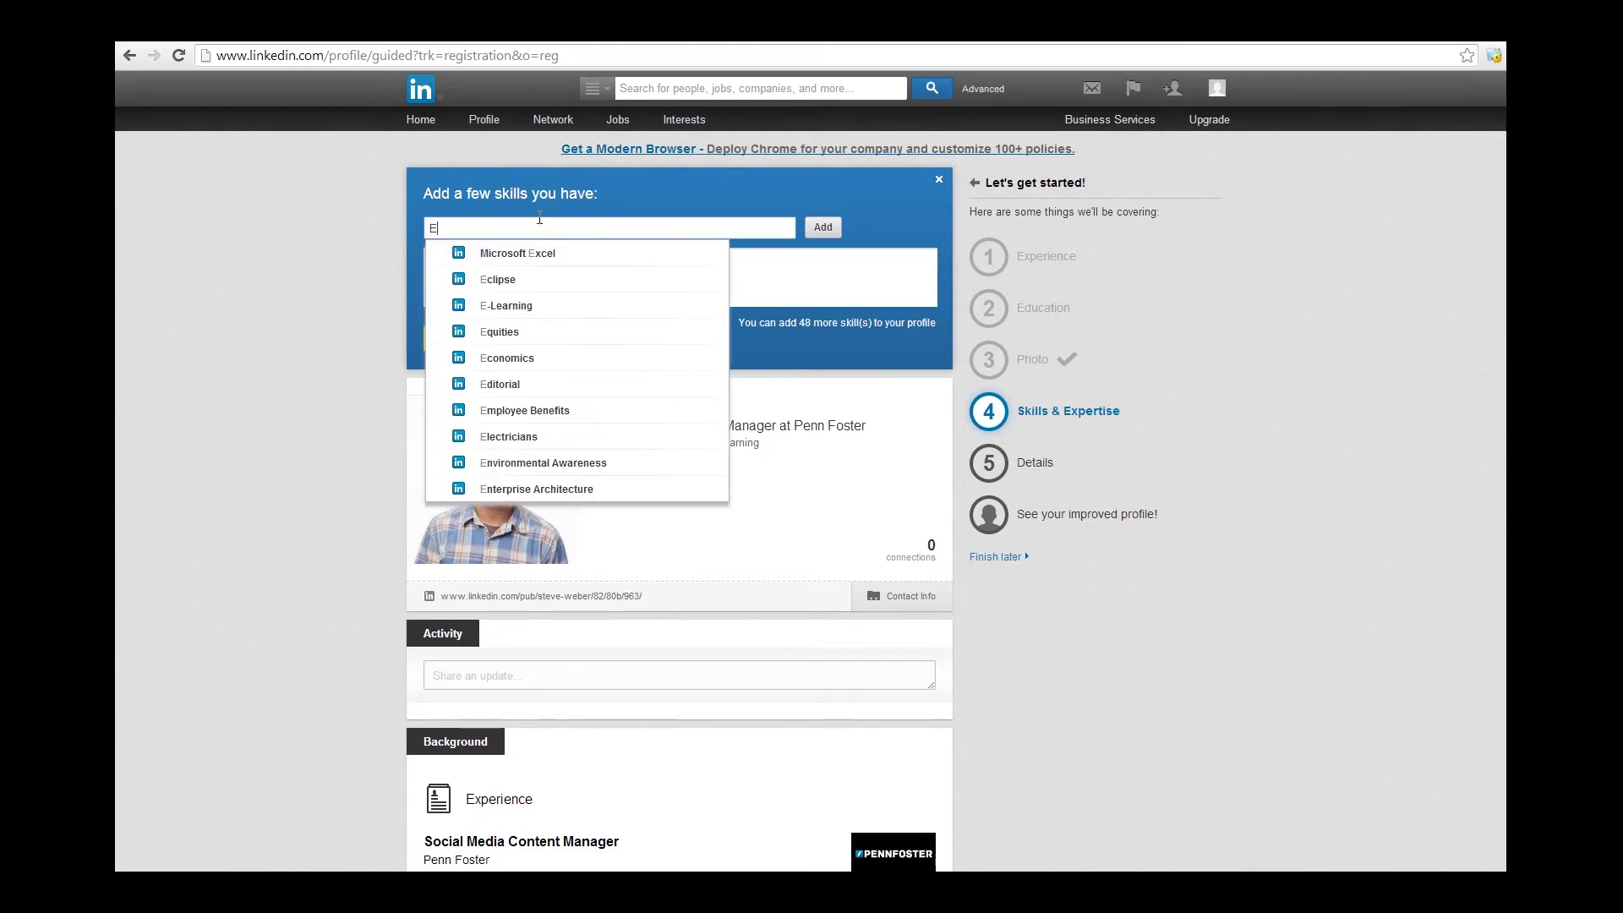
{"action": "type", "text": "EComm"}
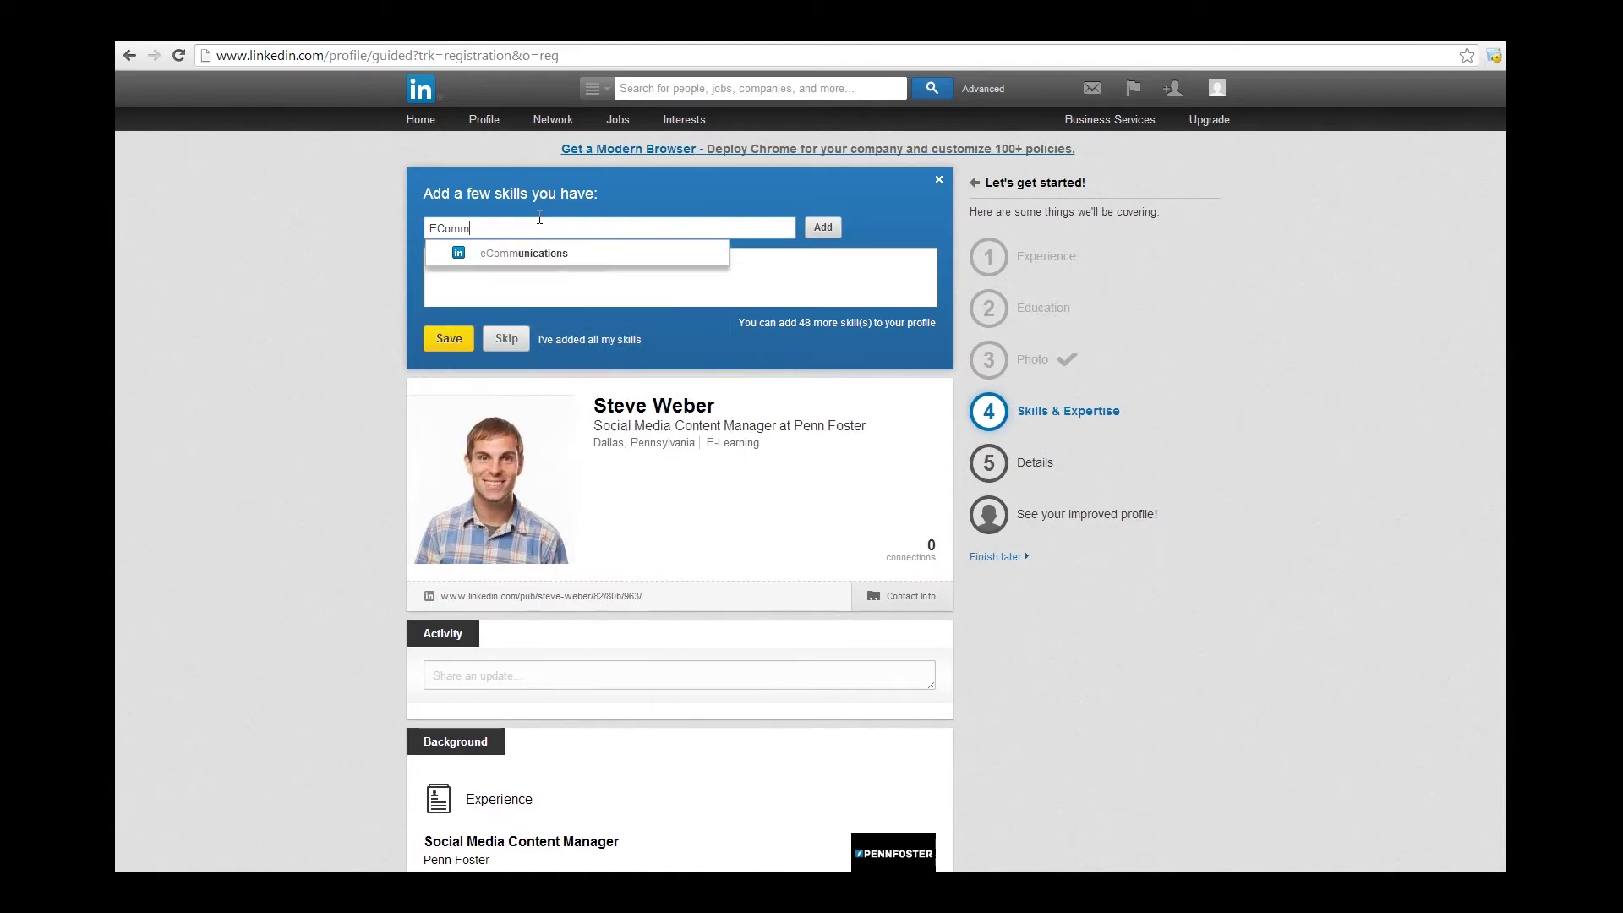
{"action": "left_click", "coordinate": [523, 254]}
{"action": "left_click", "coordinate": [449, 338]}
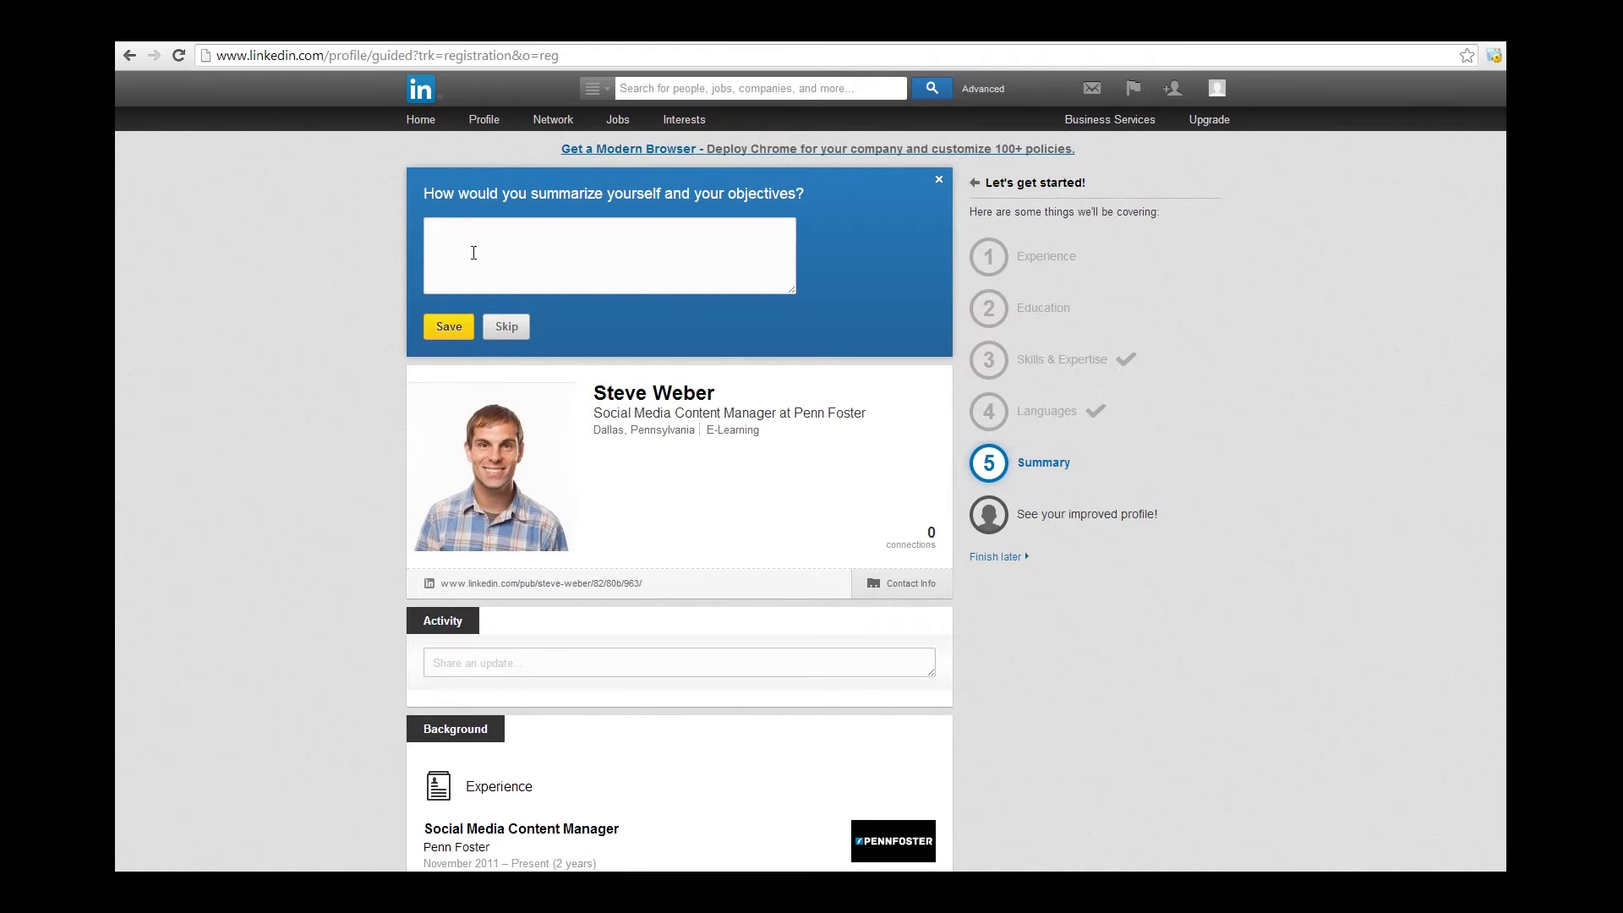
Save the summary 'A digital marketer with over 8 years experience in connecting audience across the internet.'.
{"action": "left_click", "coordinate": [507, 266]}
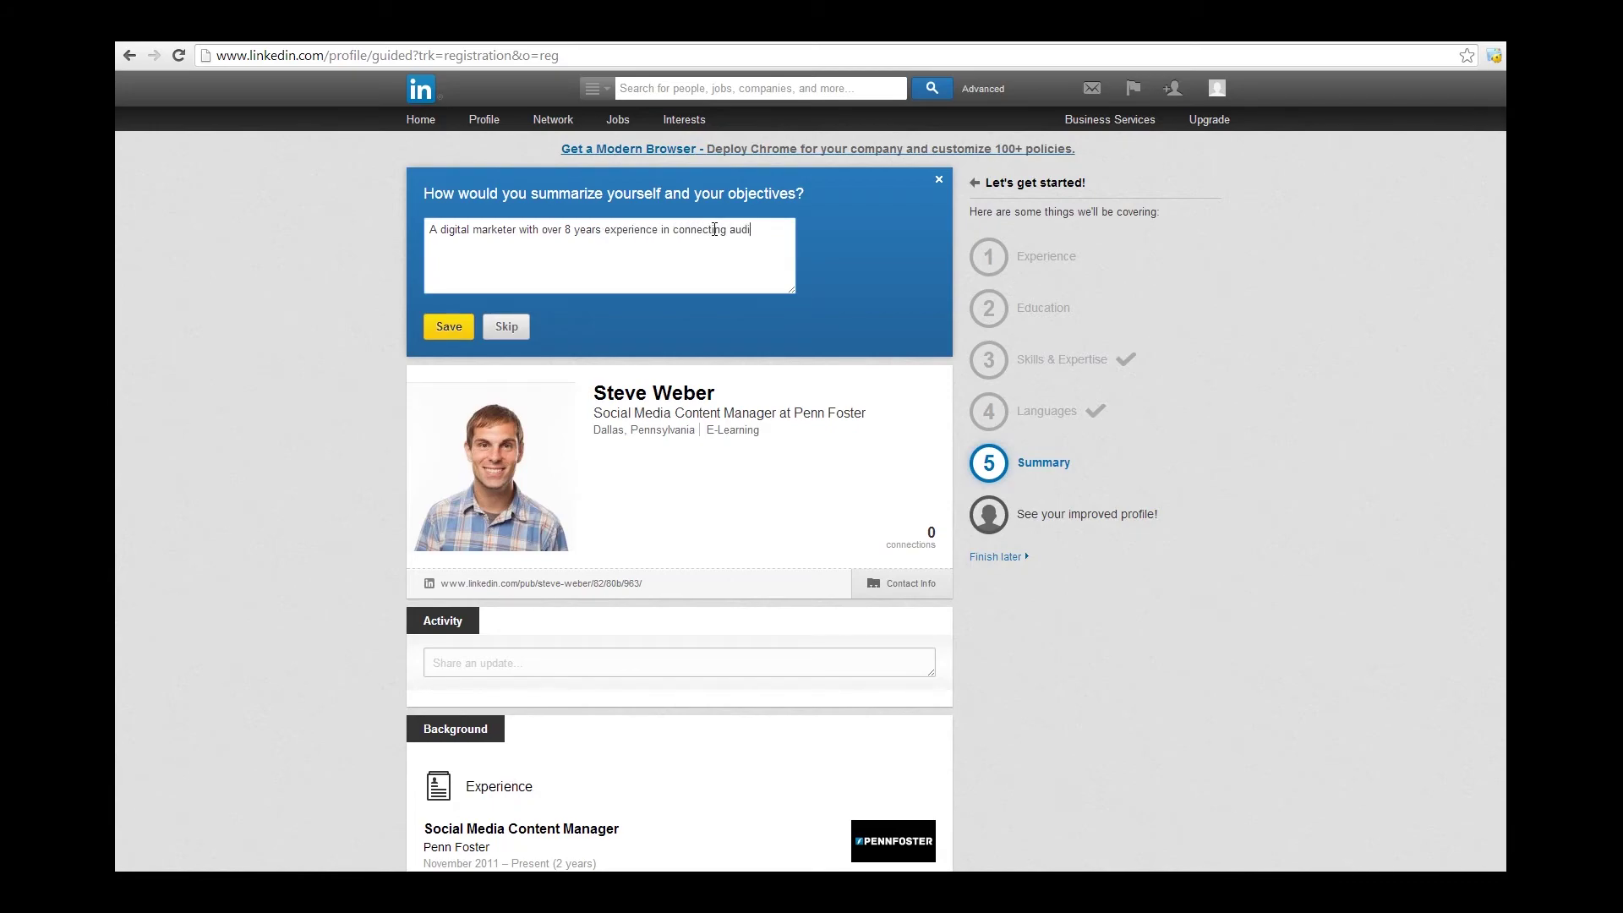
{"action": "left_click", "coordinate": [425, 336]}
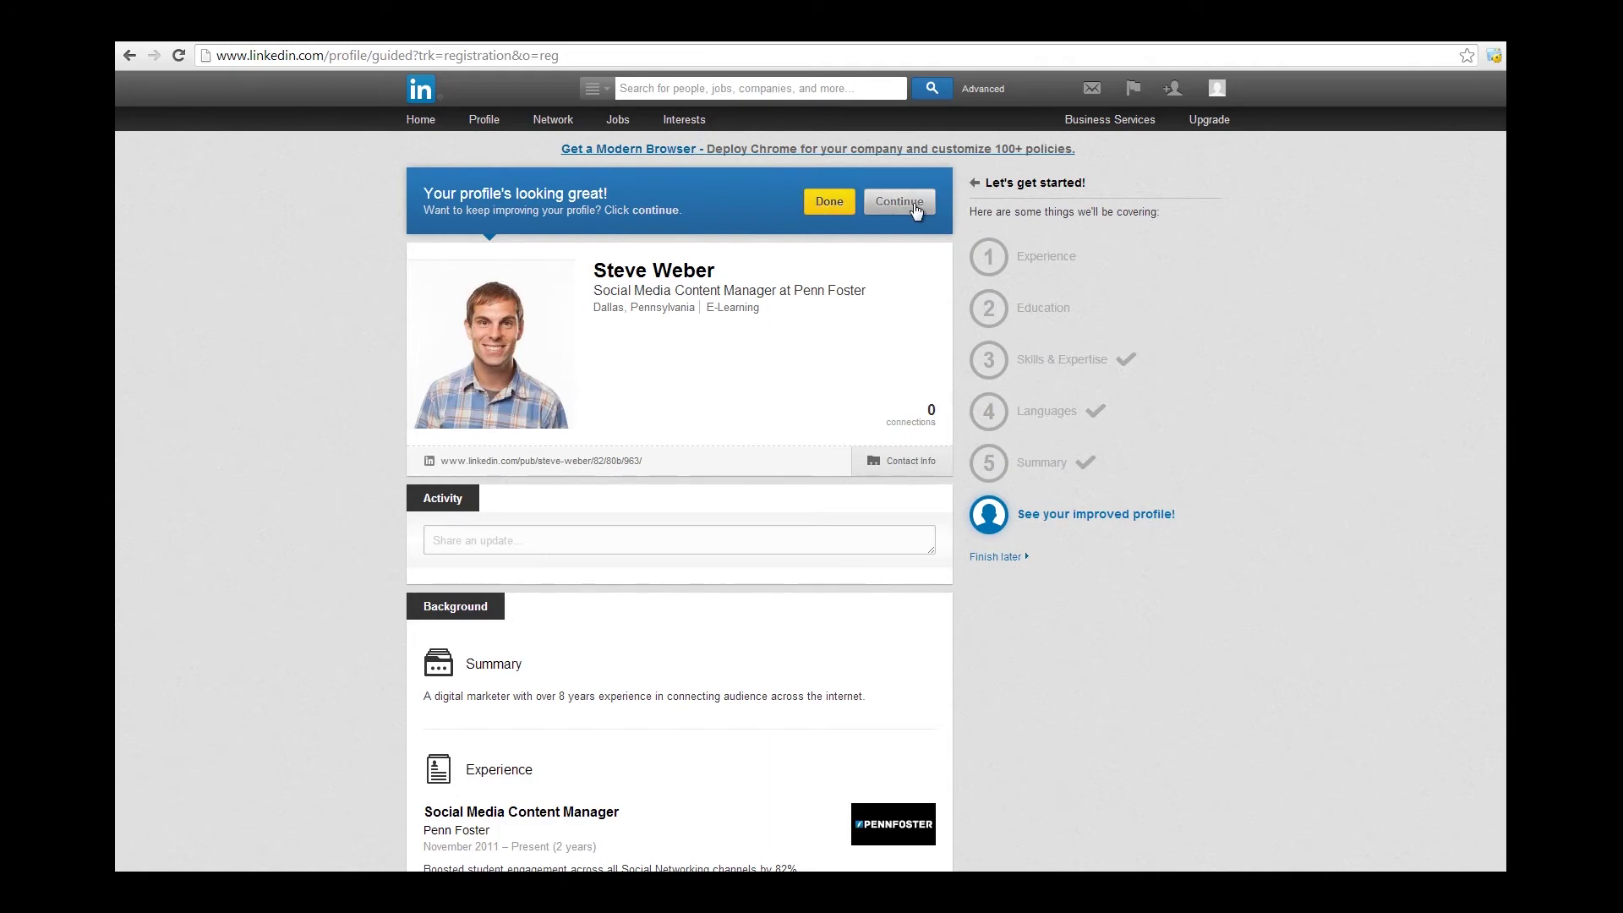
Finish the guided setup with Done and open the profile for editing.
{"action": "left_click", "coordinate": [830, 203]}
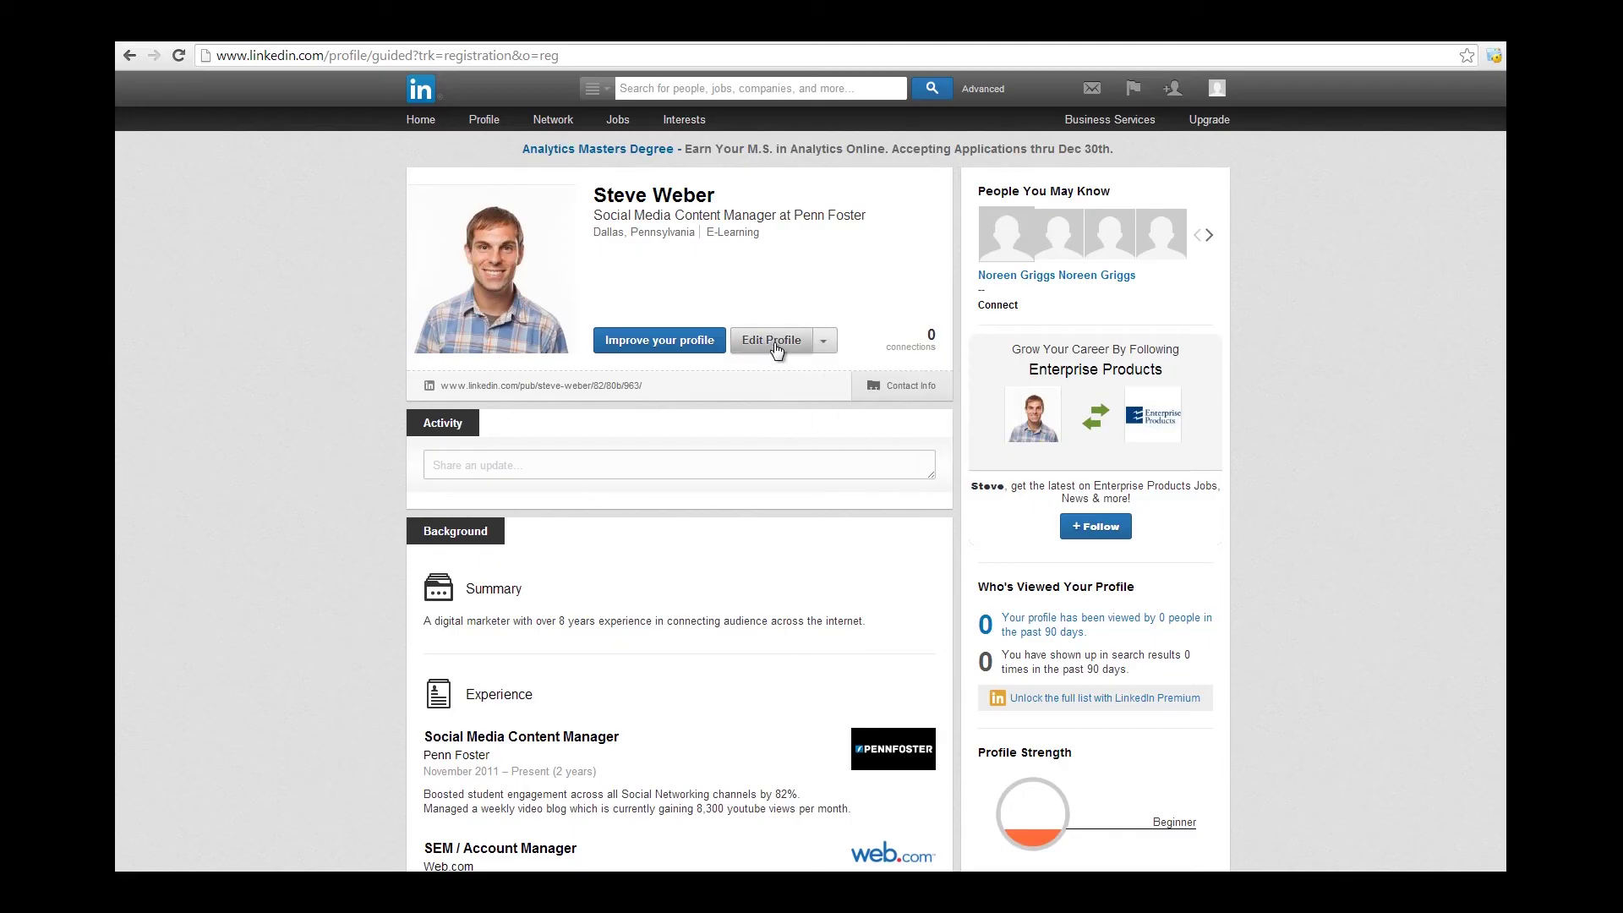
{"action": "left_click", "coordinate": [774, 346]}
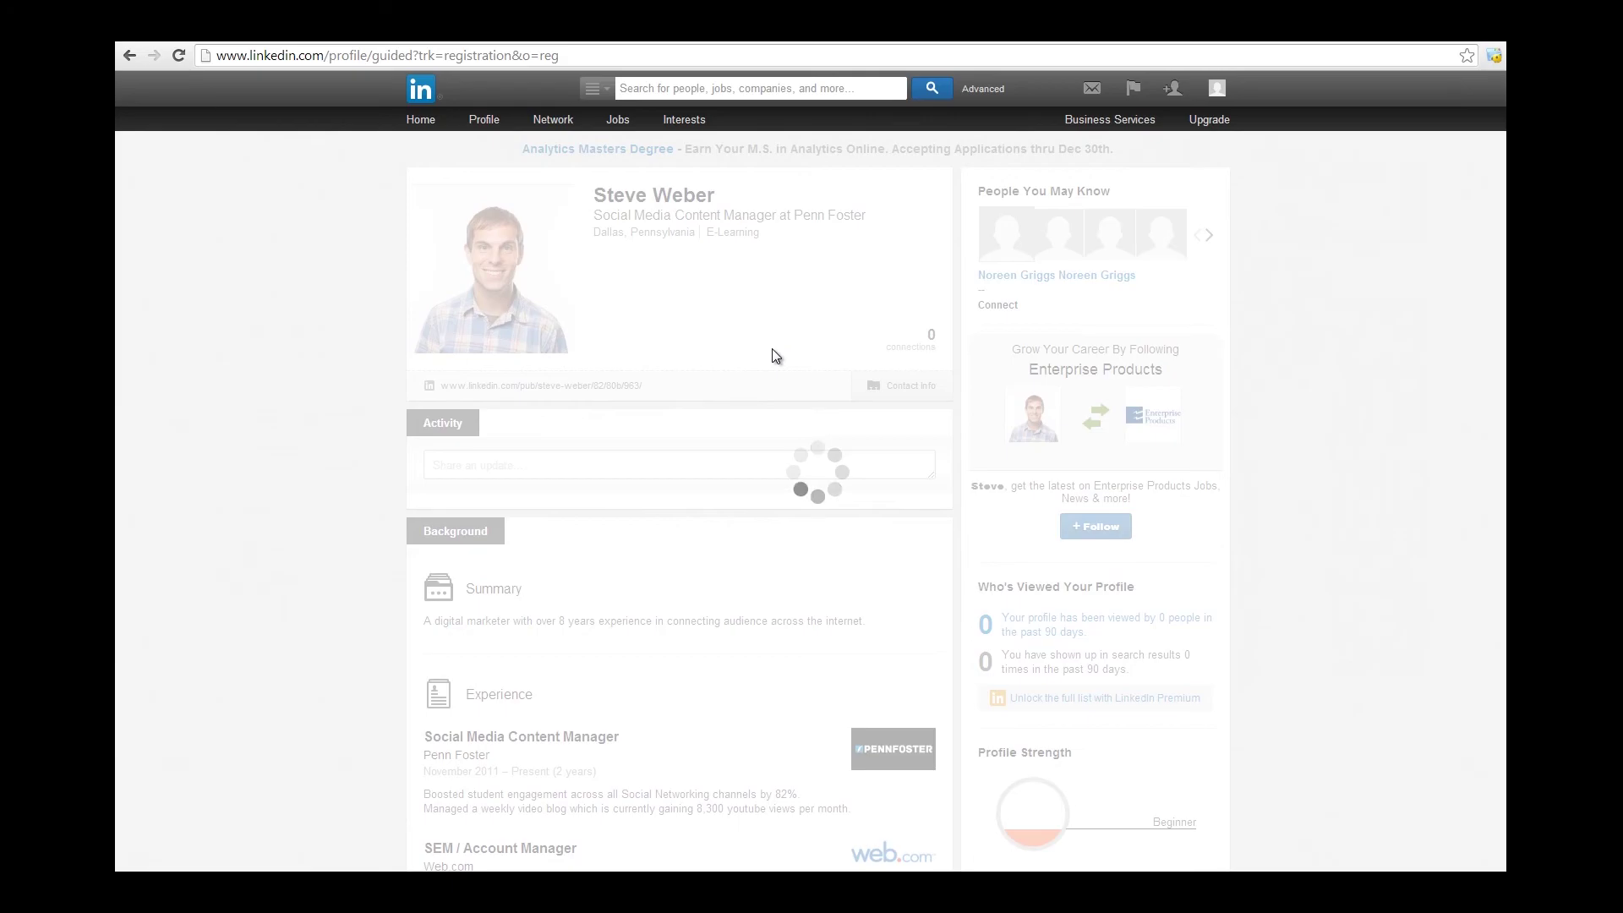